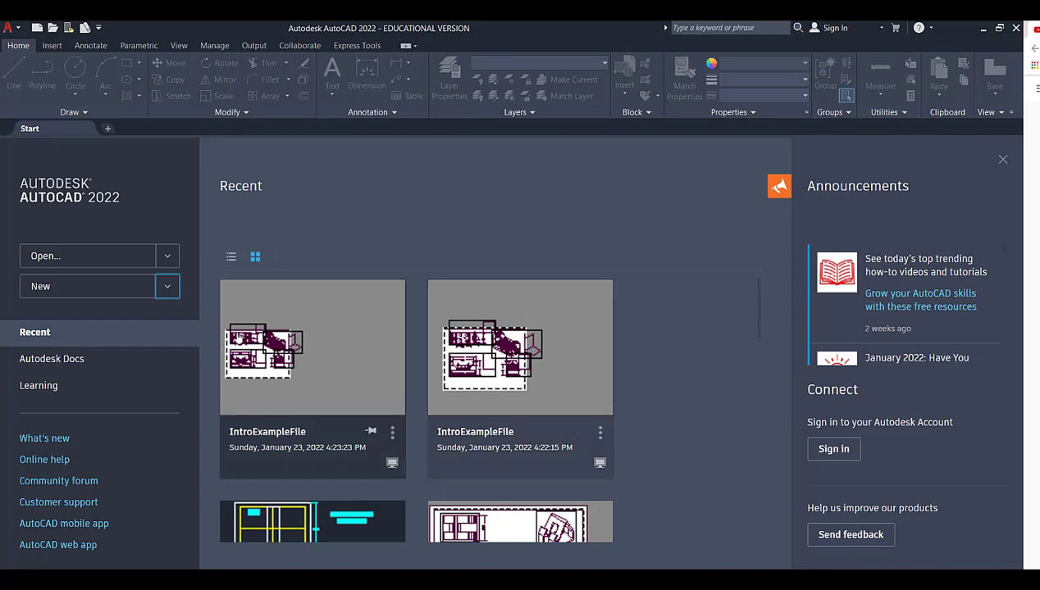
Display the recent drawings as a list and return them to thumbnails.
click(232, 259)
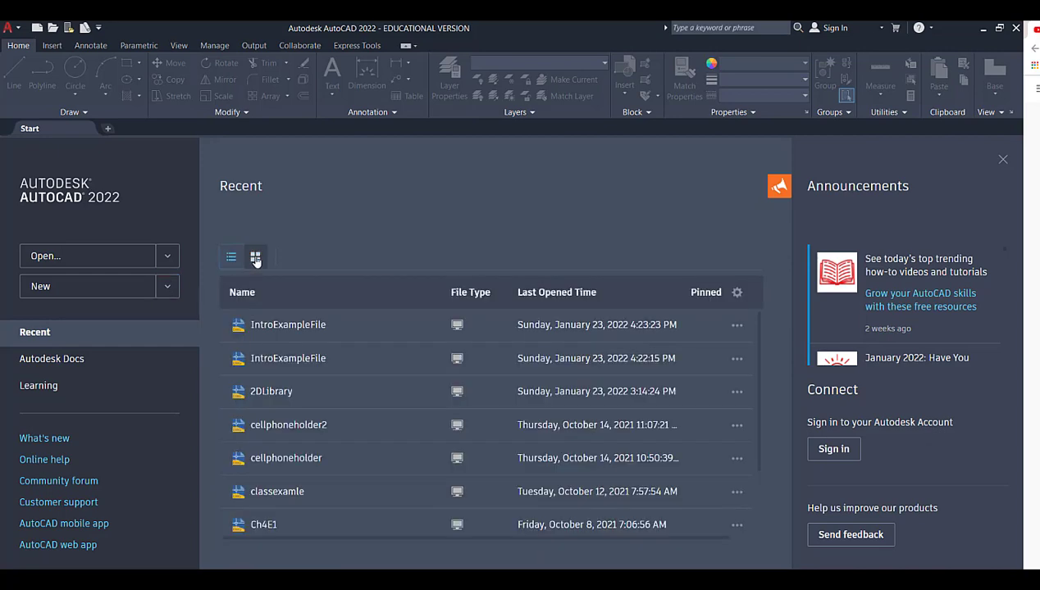
click(256, 258)
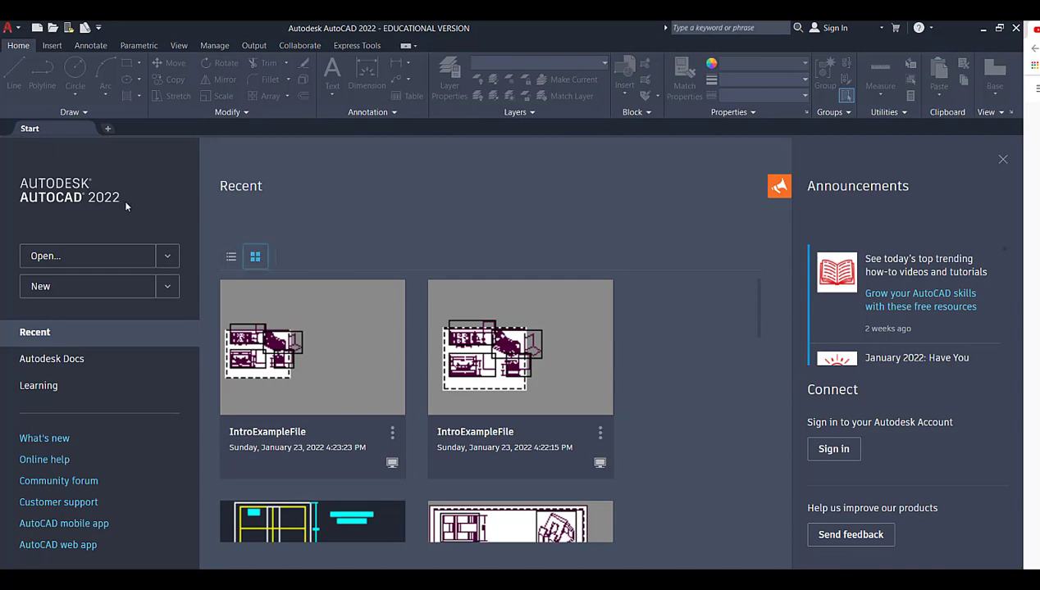
Begin a new drawing from a template and compare the acad and acadiso templates.
click(9, 28)
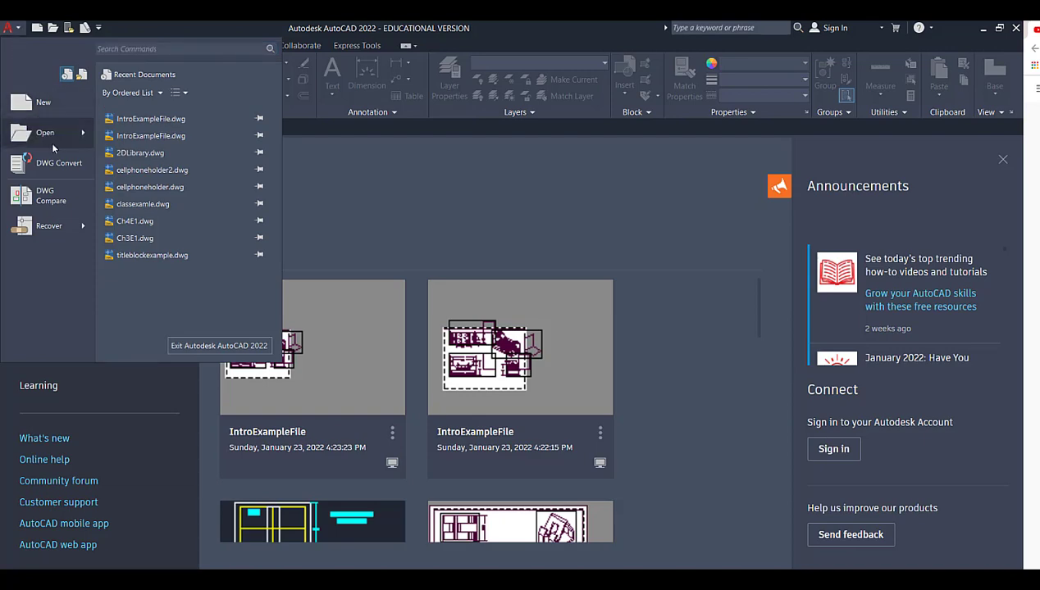
mouse_move(53, 126)
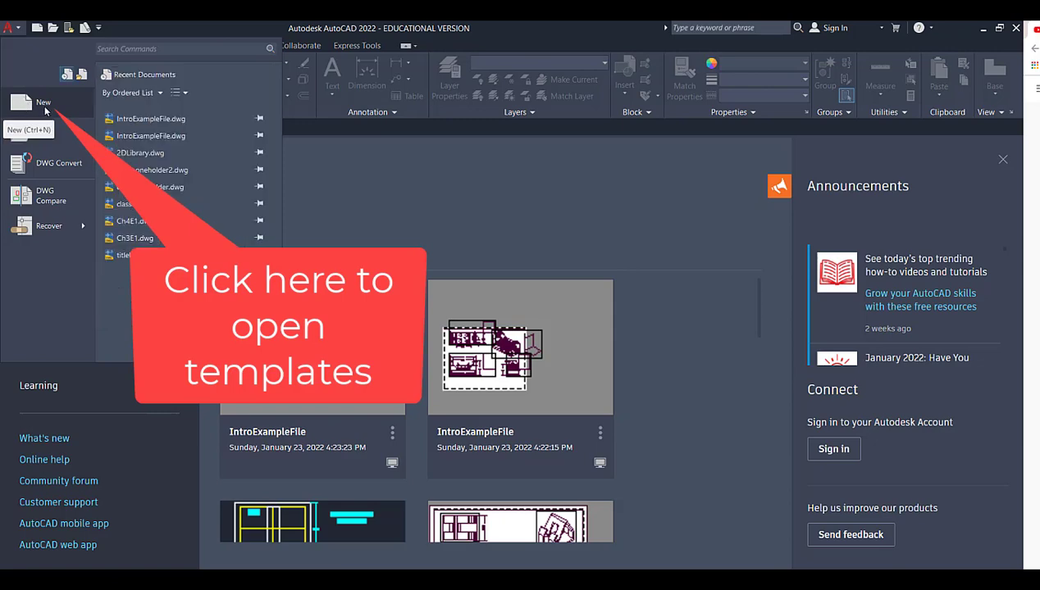
click(44, 103)
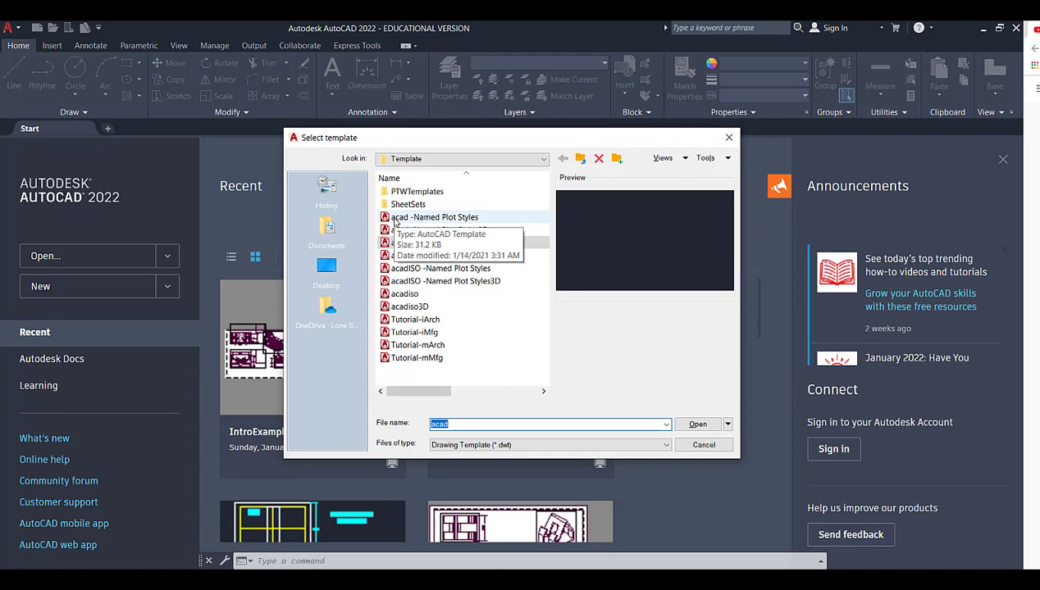
click(438, 246)
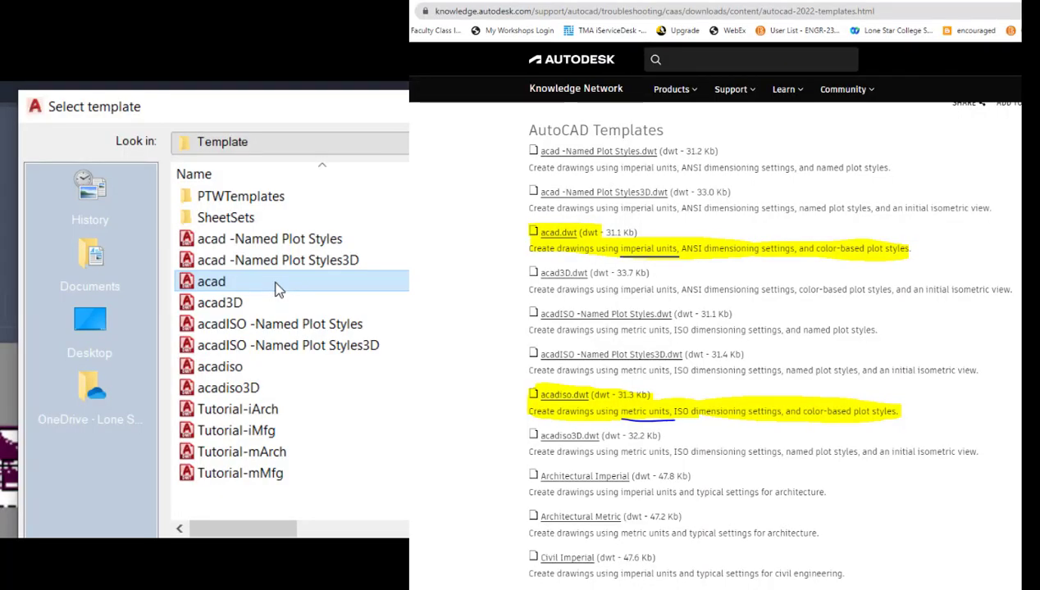
click(259, 369)
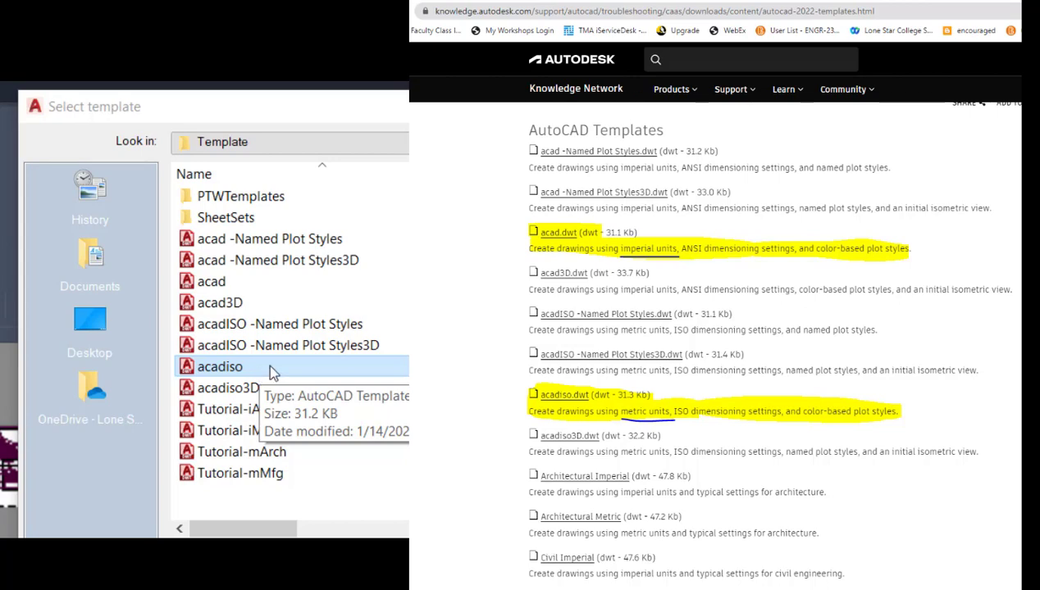
click(295, 281)
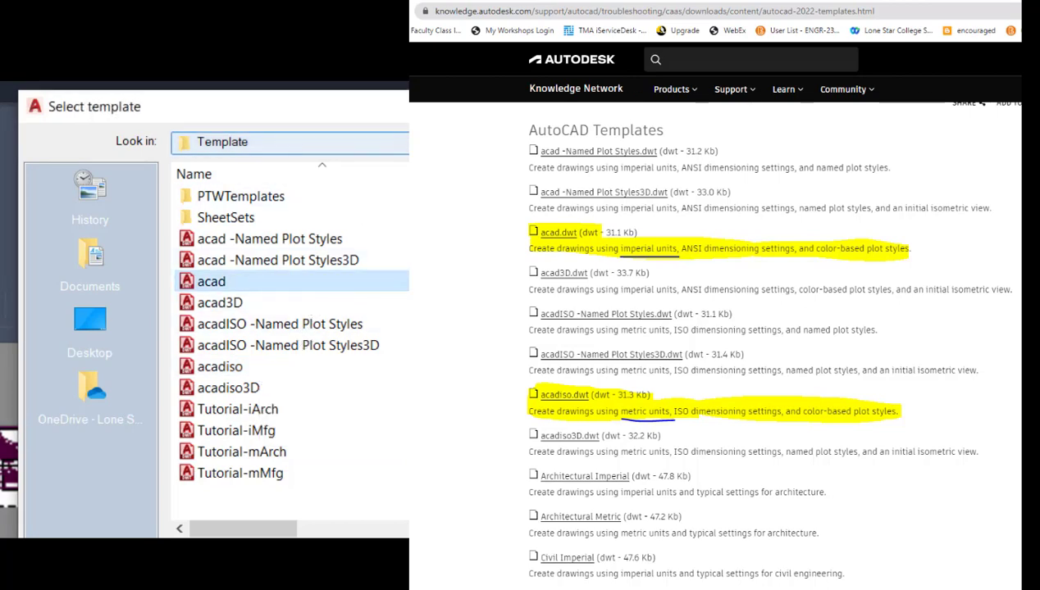
Examine the folder path where the drawing templates are stored.
click(328, 143)
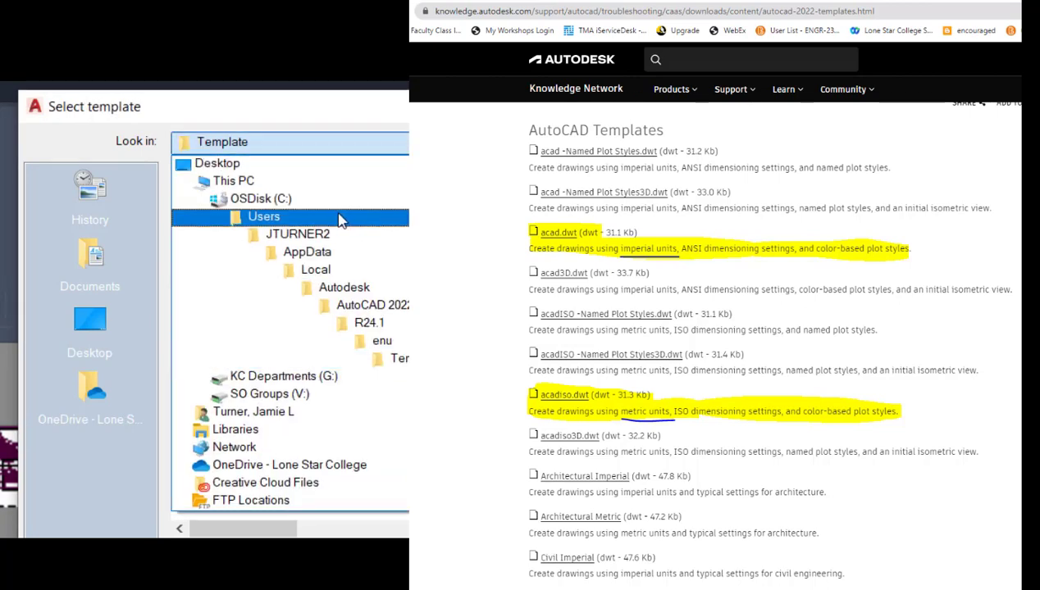
click(336, 142)
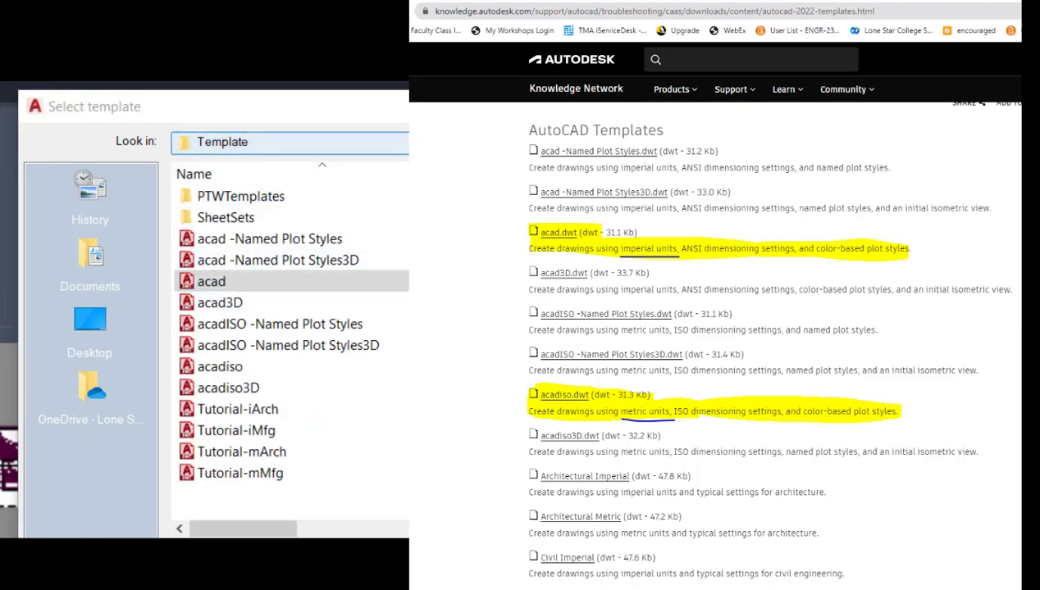
click(336, 143)
click(336, 143)
click(336, 143)
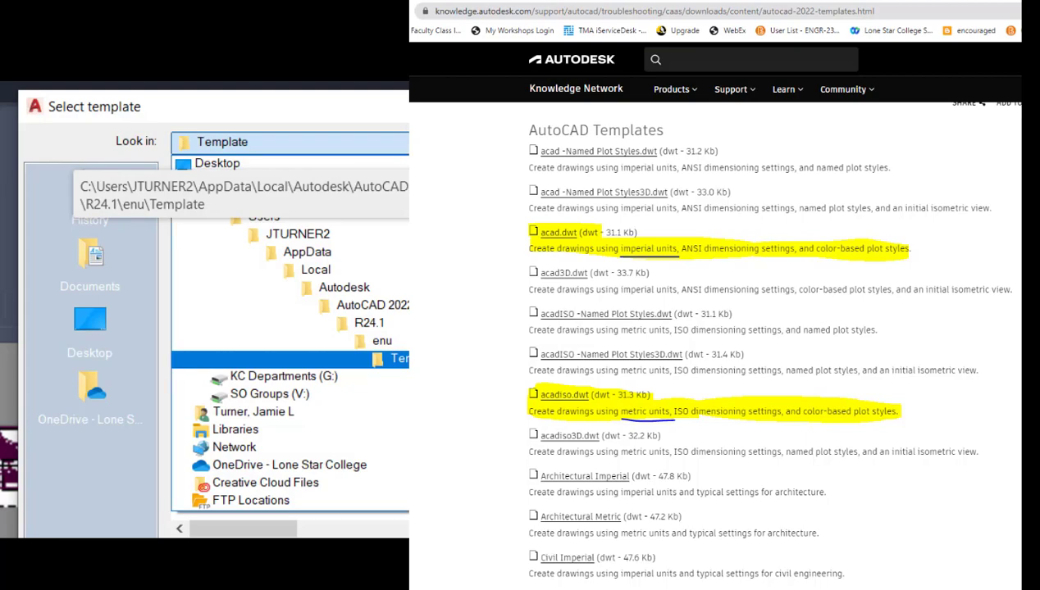
click(336, 142)
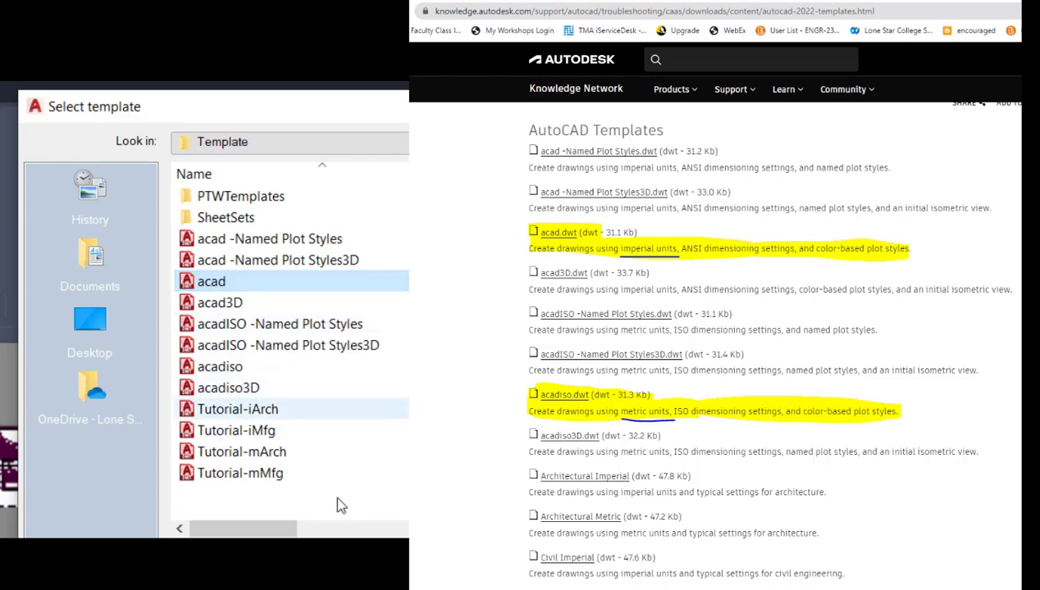
Create a new drawing from the acad template.
click(321, 376)
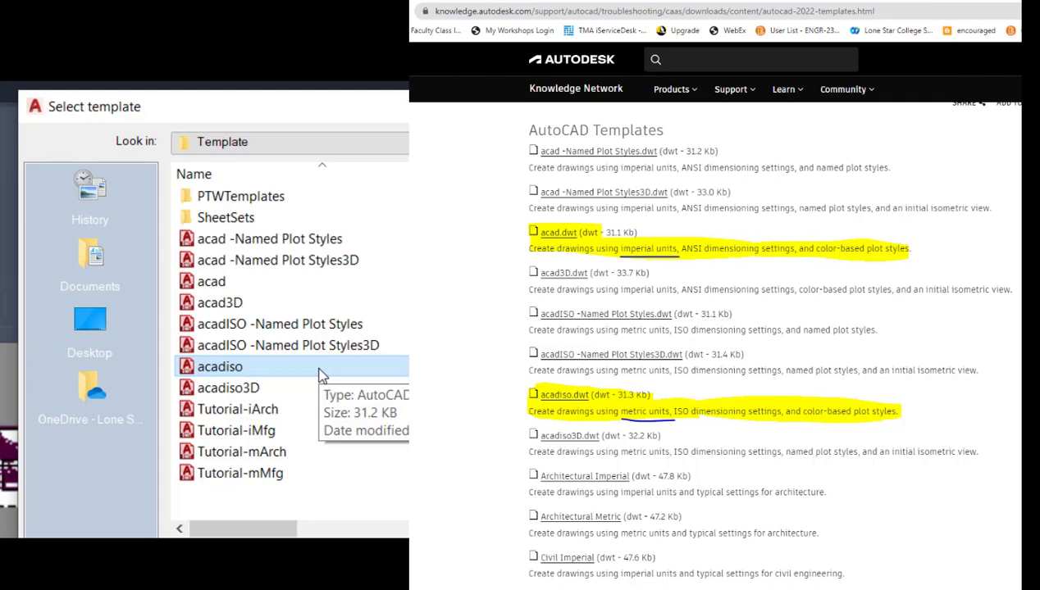
click(279, 284)
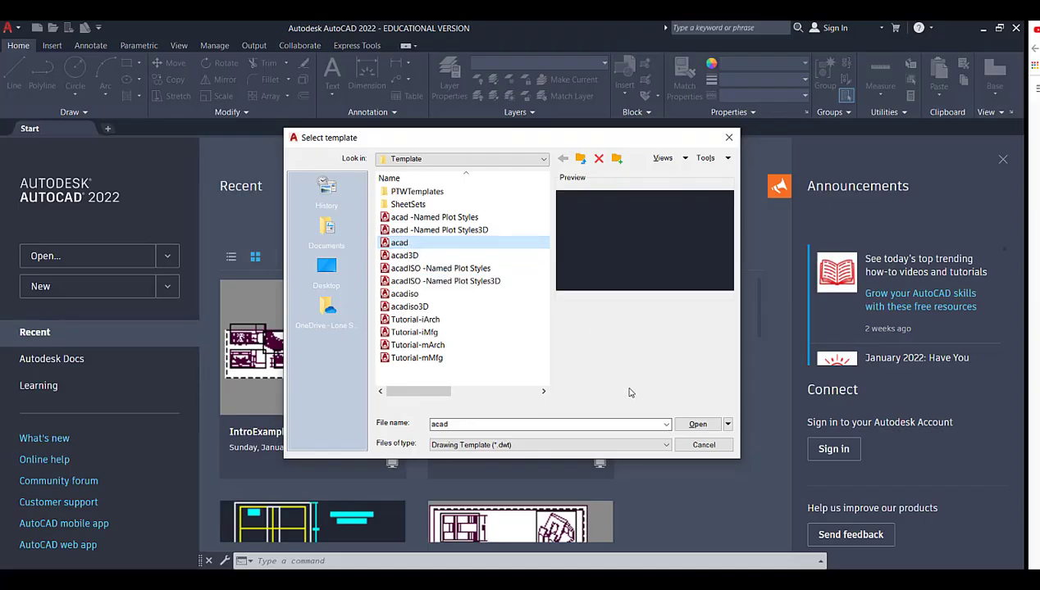
click(695, 424)
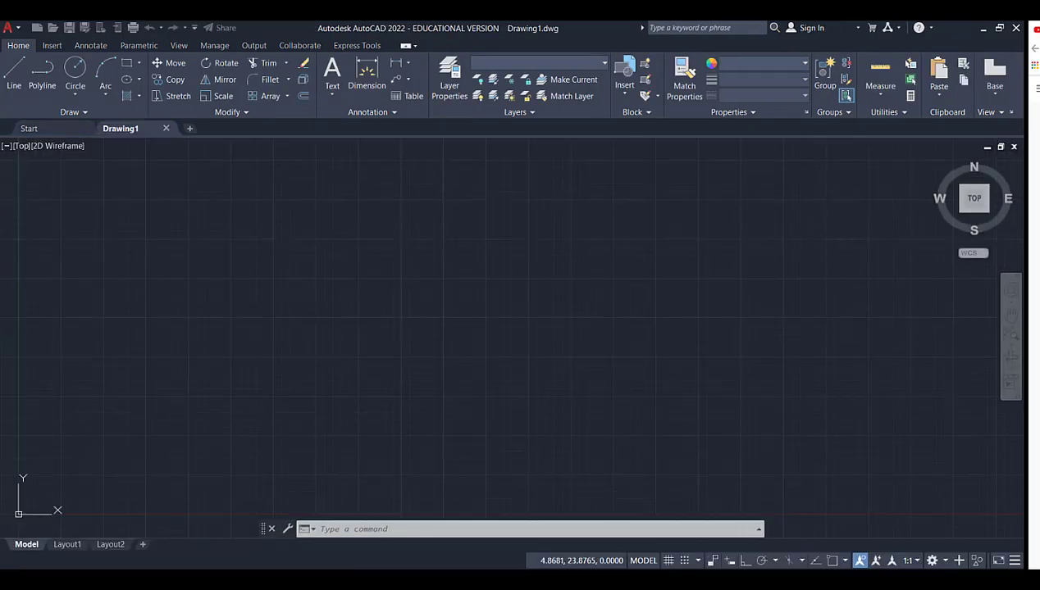
Look at the Start page and return to Drawing1.
mouse_move(134, 130)
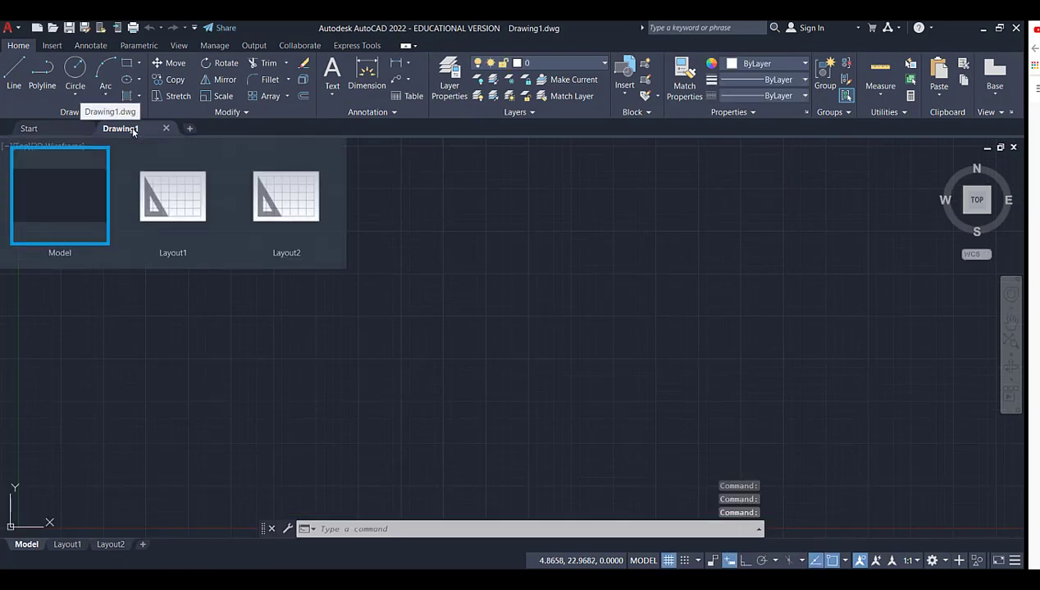
click(49, 131)
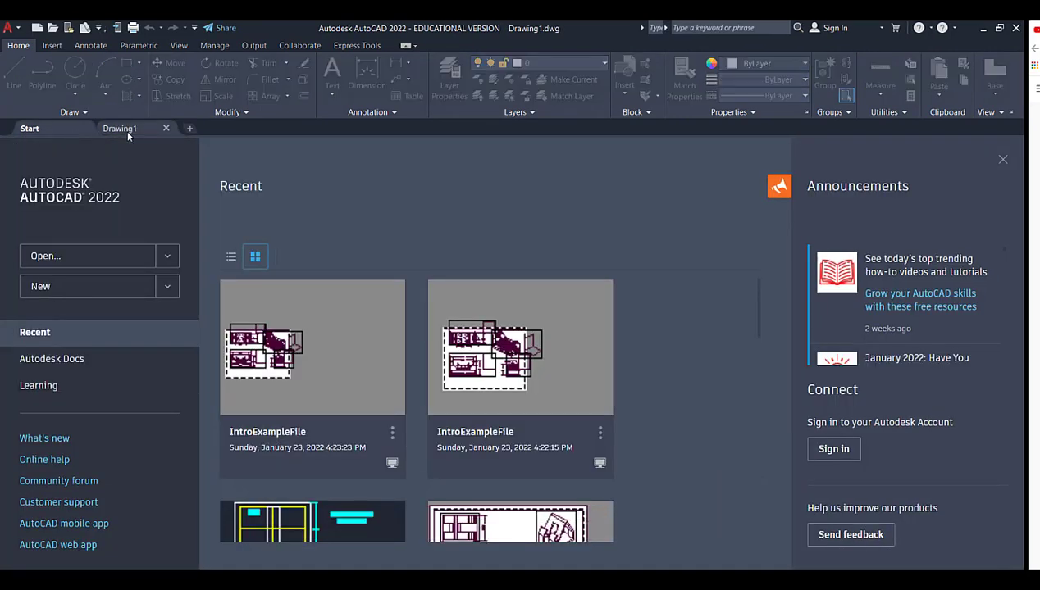
click(127, 131)
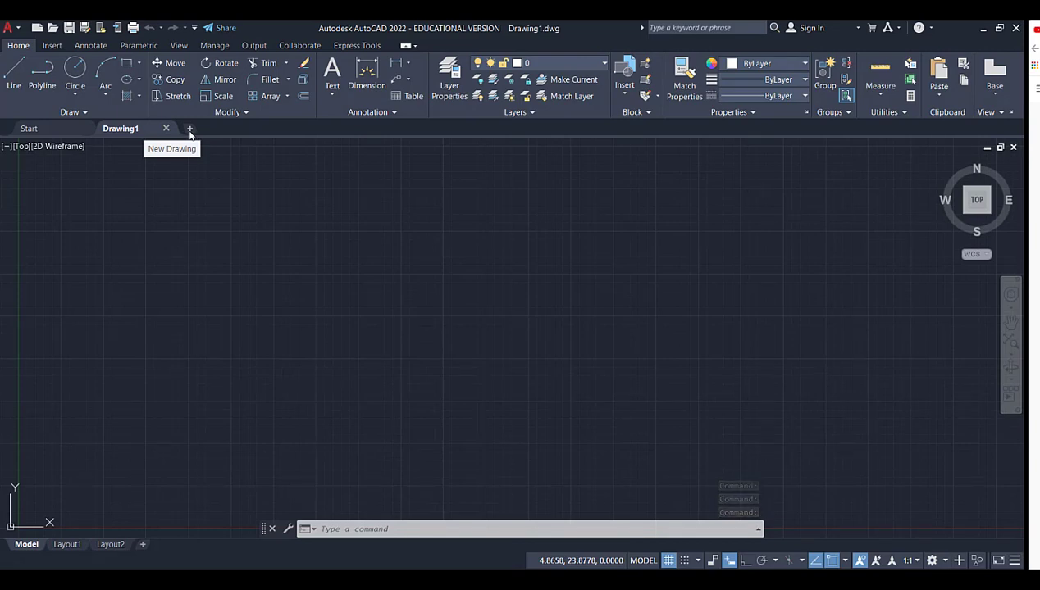
mouse_move(130, 130)
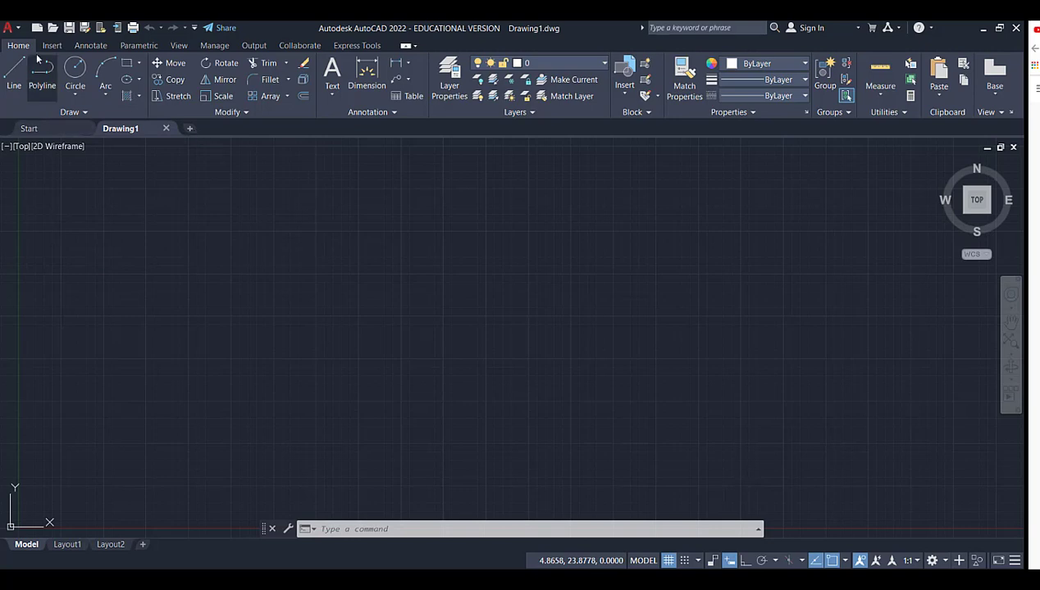
click(18, 29)
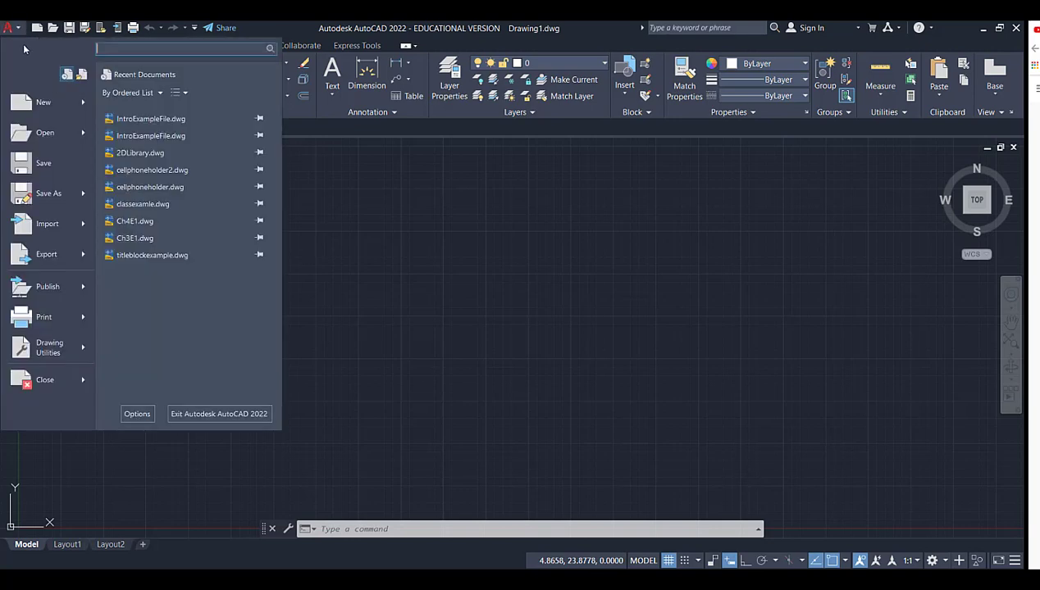
click(31, 104)
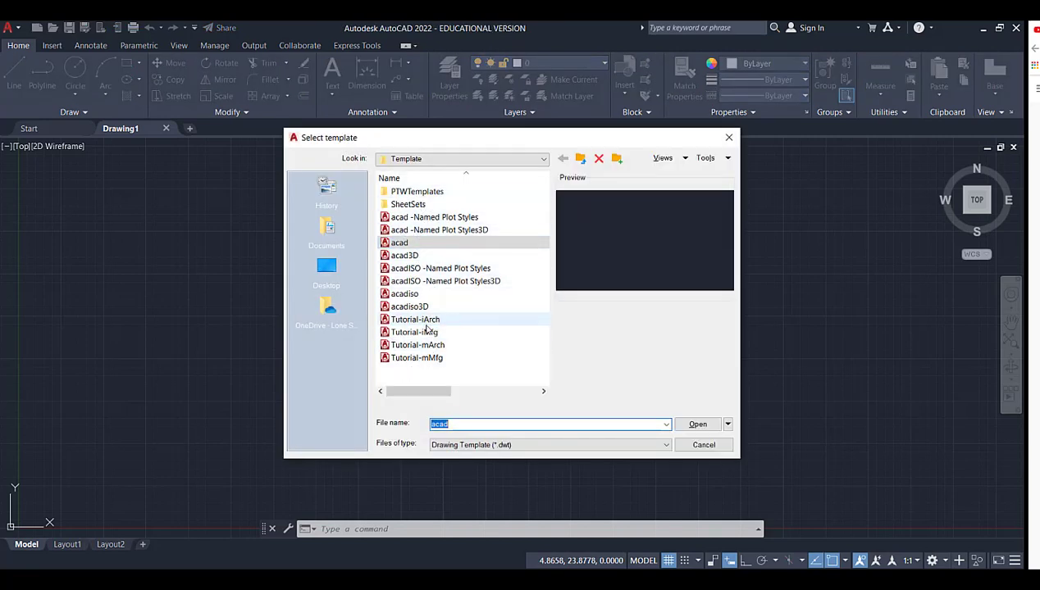
click(729, 136)
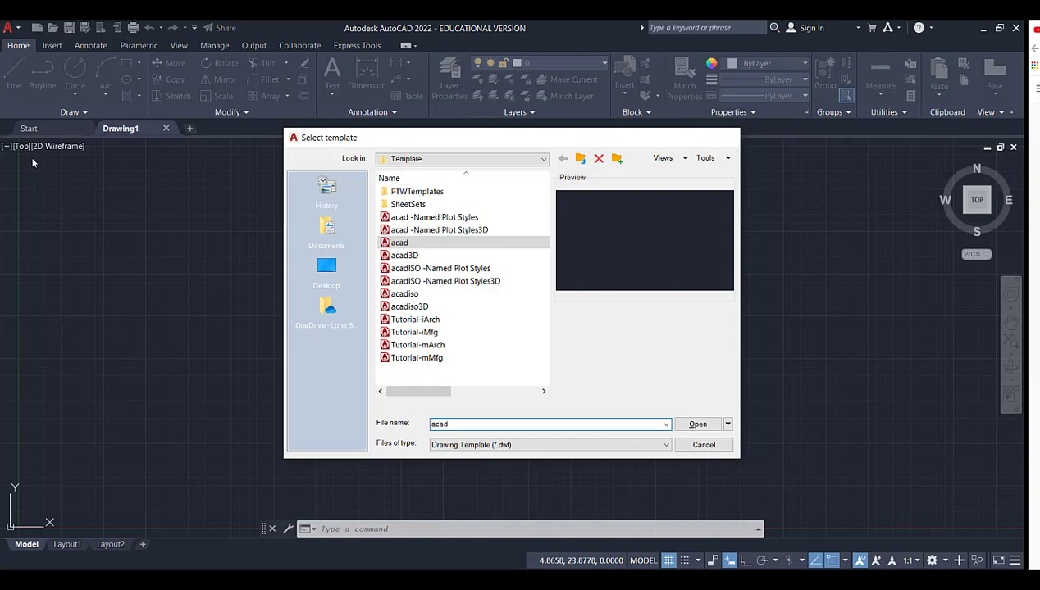
Open the Learning resources on the Start page and browse through the tutorial videos.
click(38, 129)
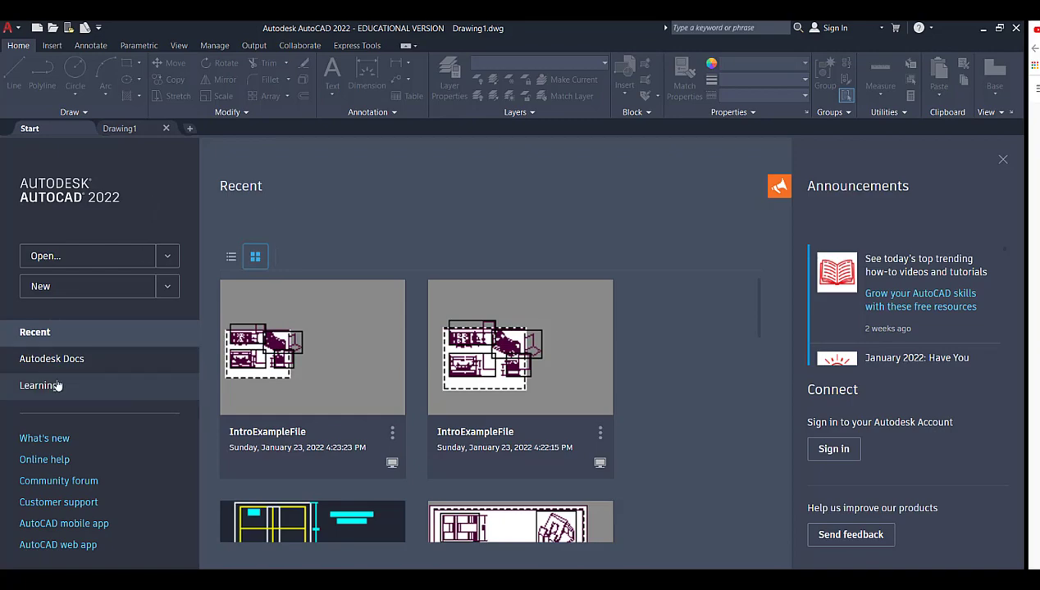
click(87, 393)
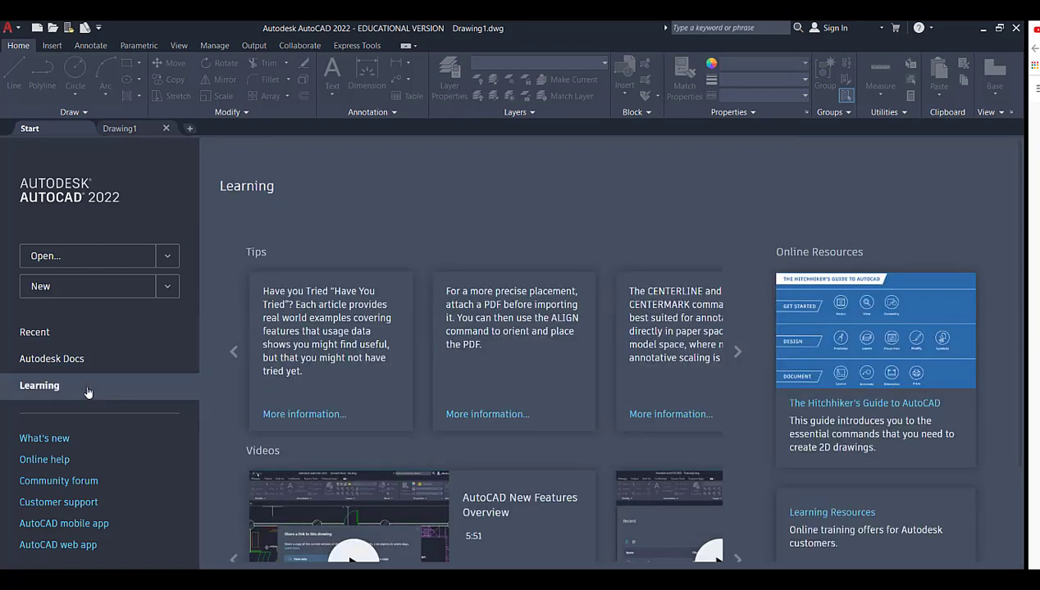
scroll(478, 363, down, 3)
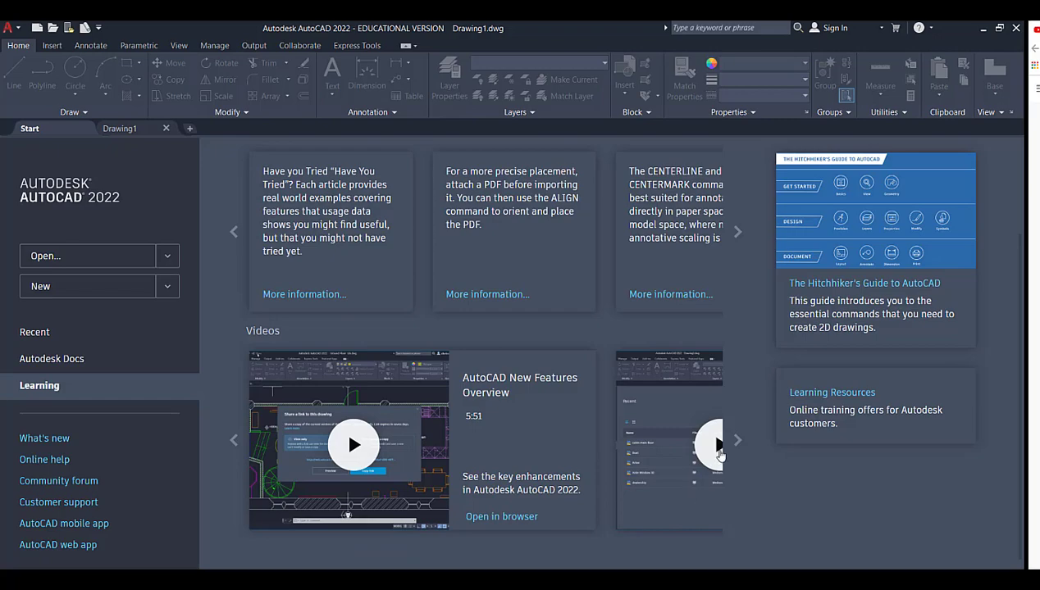
click(736, 440)
click(736, 440)
click(736, 441)
click(736, 441)
click(737, 440)
click(736, 440)
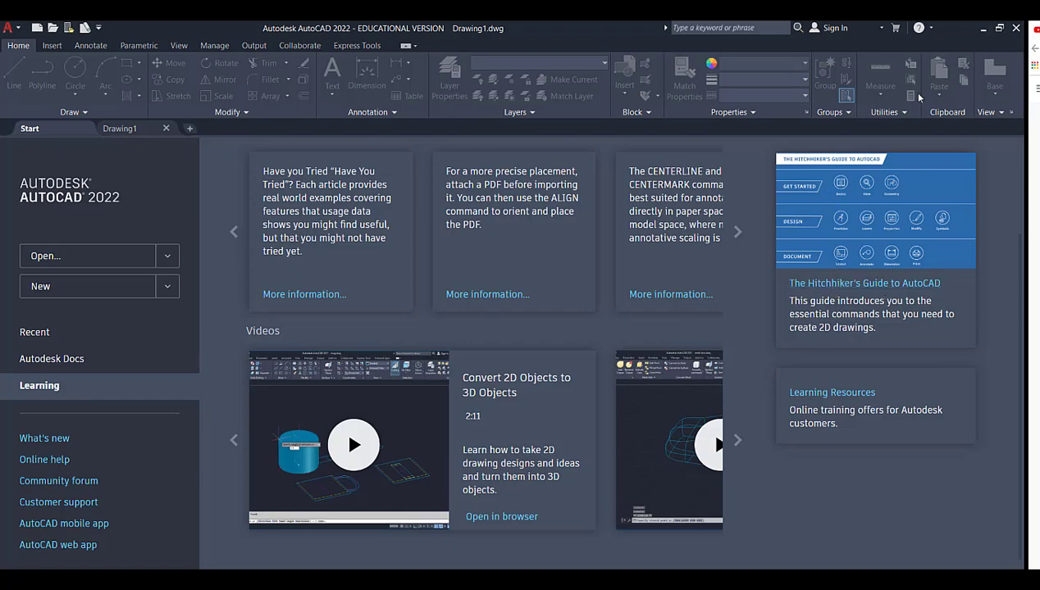
Switch to the AutoCAD 2022 help in the browser and read the Basics topic of The Hitchhiker's Guide to AutoCAD.
click(979, 27)
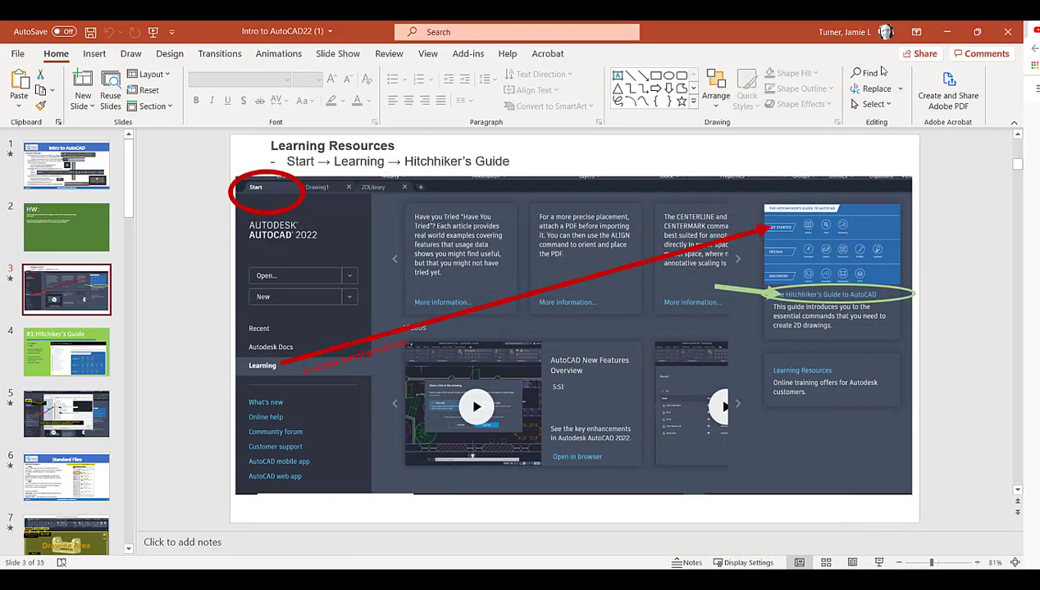
click(947, 32)
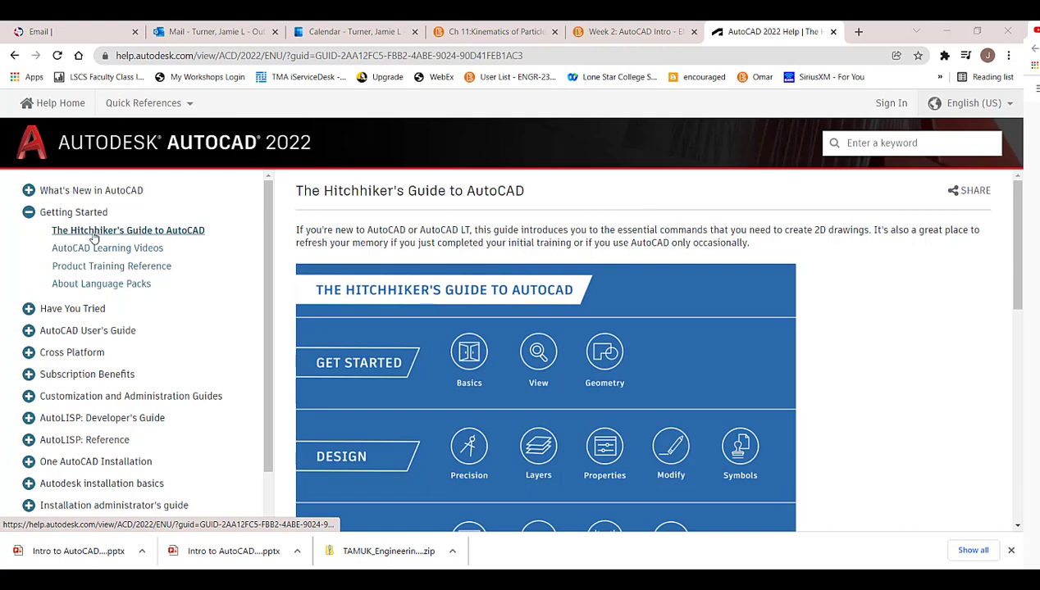
click(470, 362)
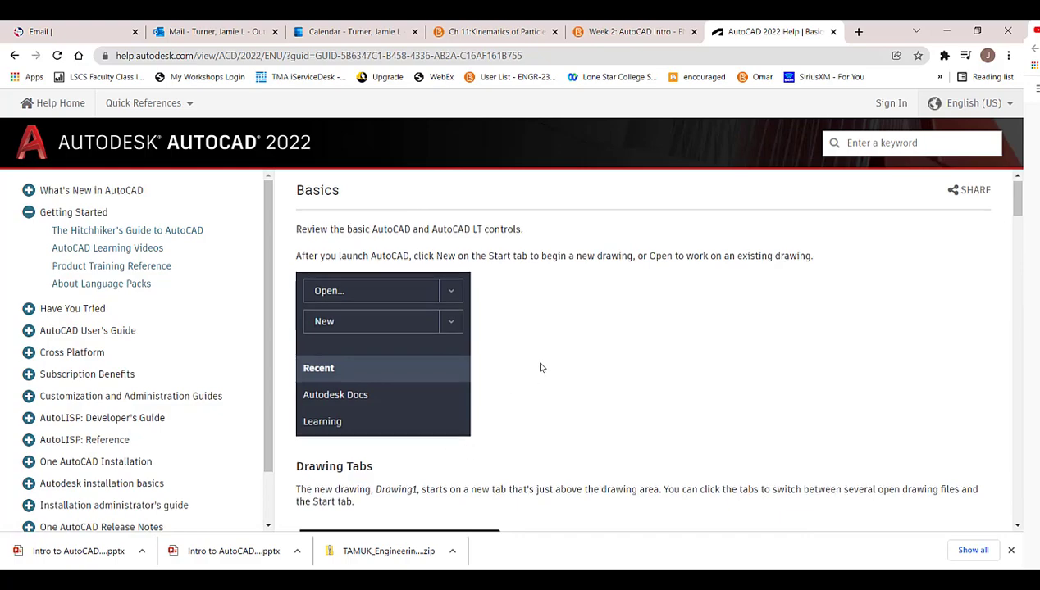
scroll(541, 367, down, 3)
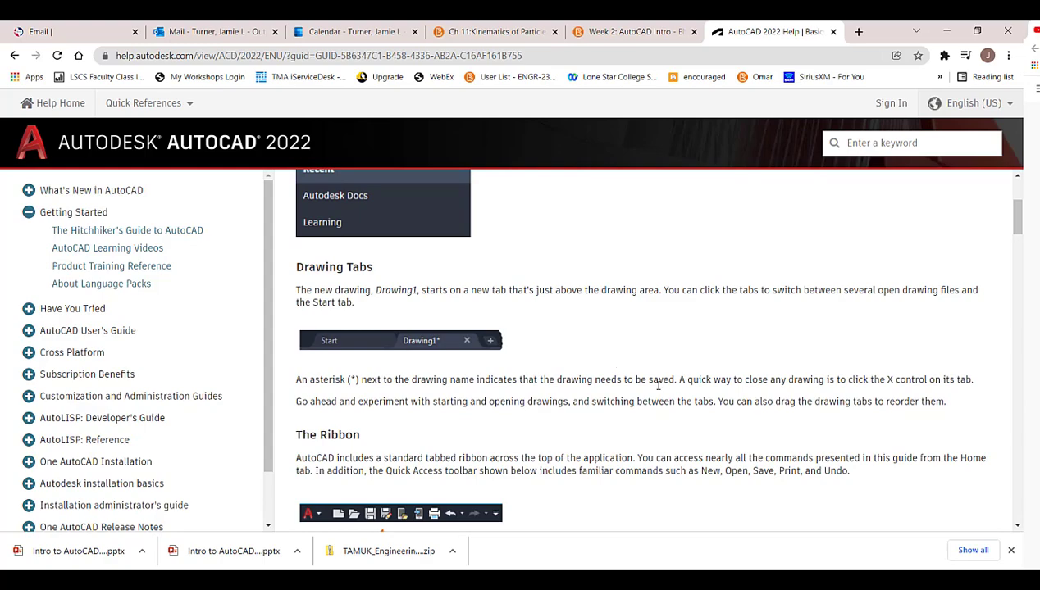
scroll(656, 379, down, 3)
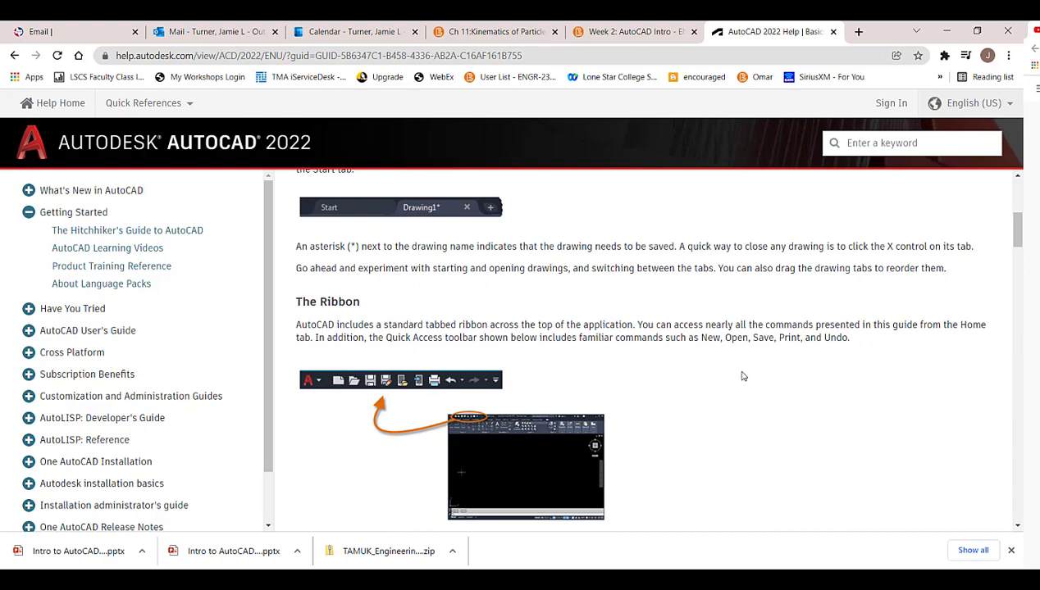
scroll(741, 376, up, 8)
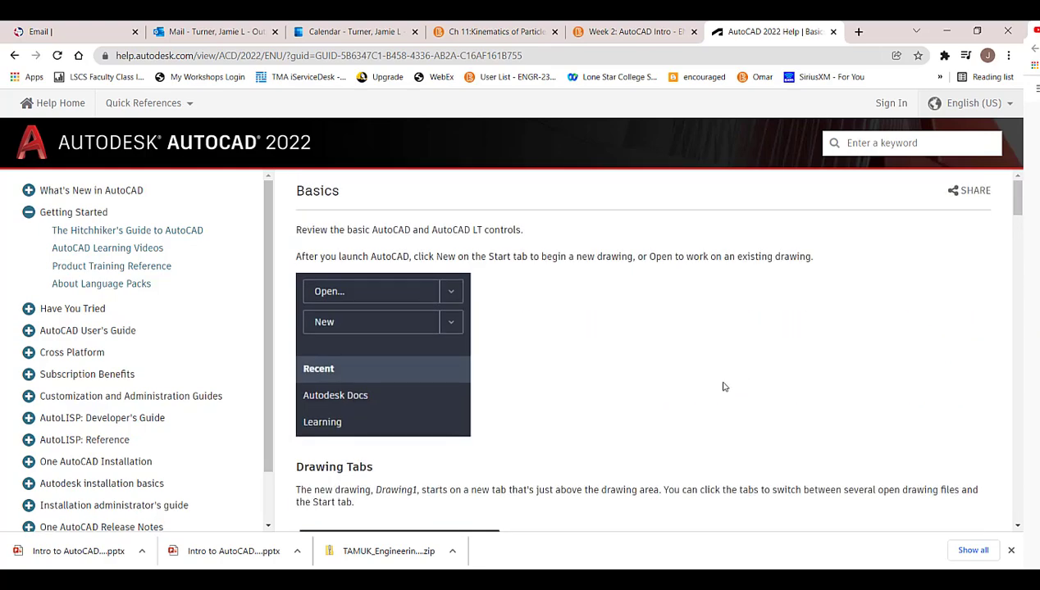
scroll(724, 387, down, 6)
scroll(724, 387, down, 3)
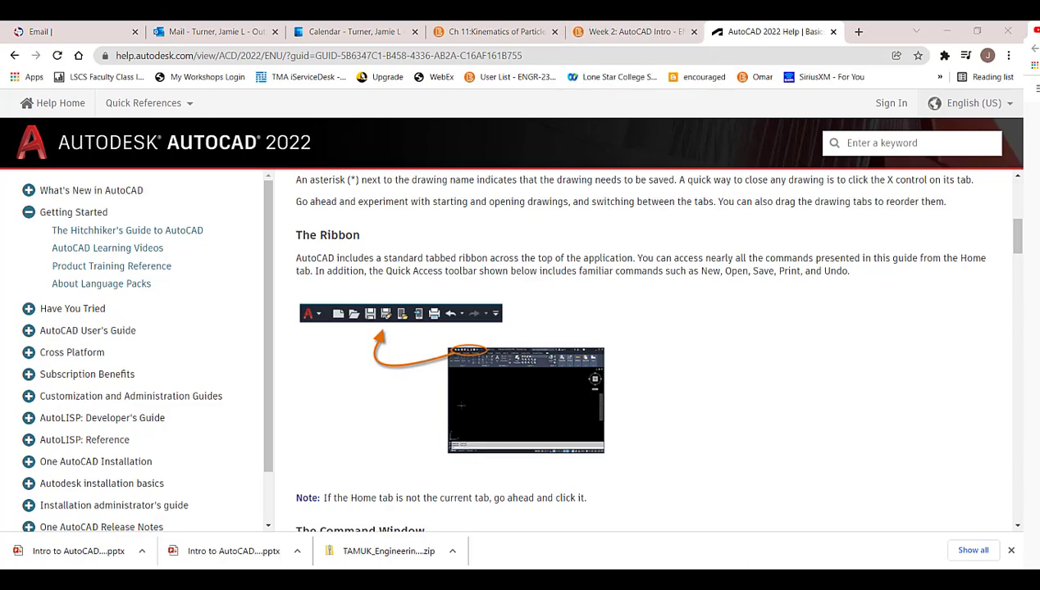
Switch to AutoCAD, look at the file commands available from the Start page, and return to Drawing1.
key(alt+Tab)
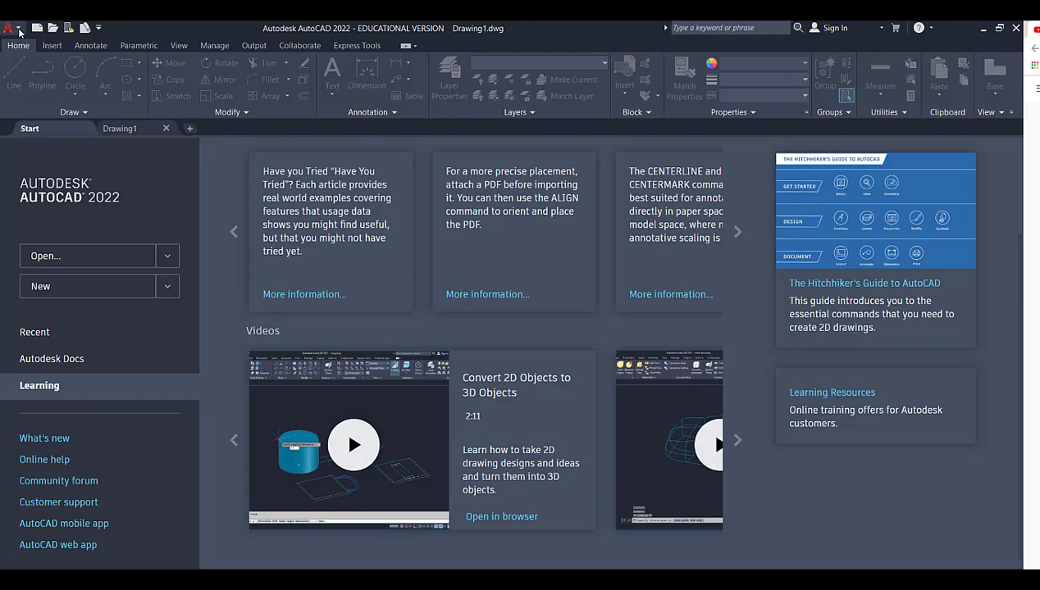
click(18, 32)
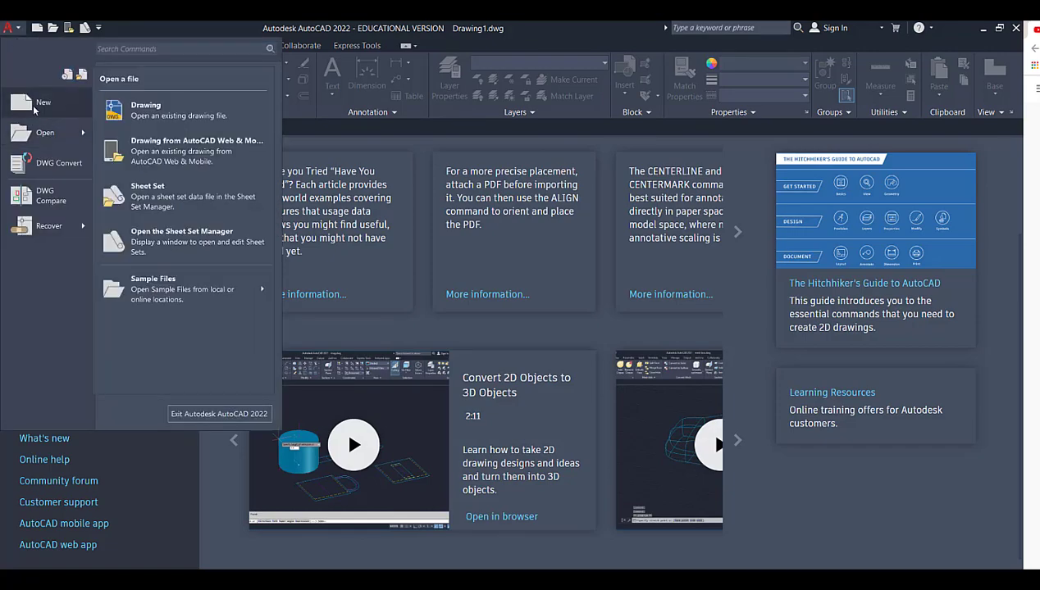
click(457, 134)
click(131, 129)
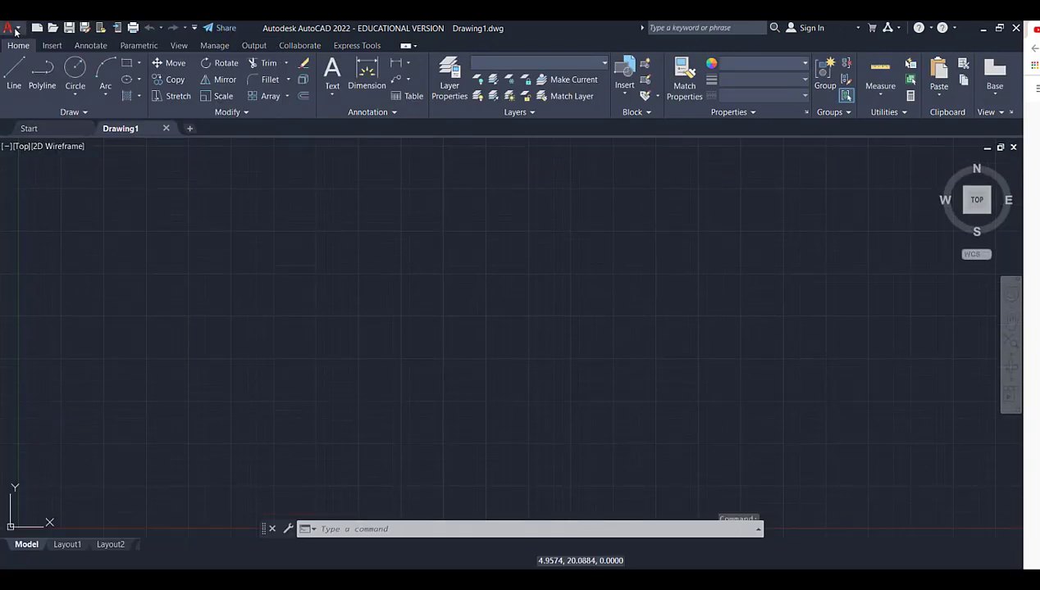
Examine the Save, Save As, Export and Print options available for Drawing1.
click(14, 30)
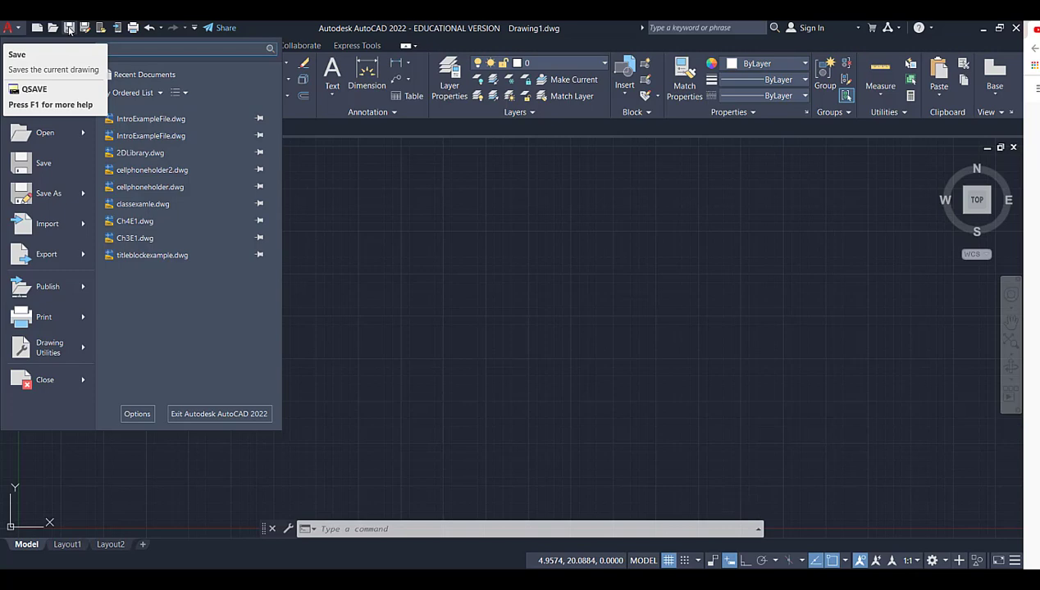
mouse_move(56, 200)
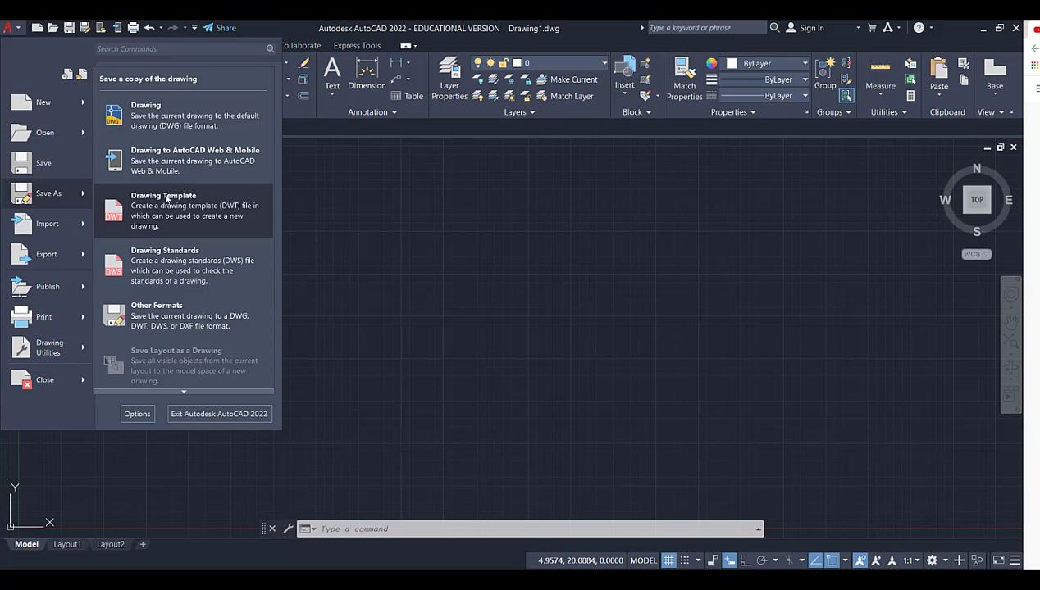
mouse_move(67, 257)
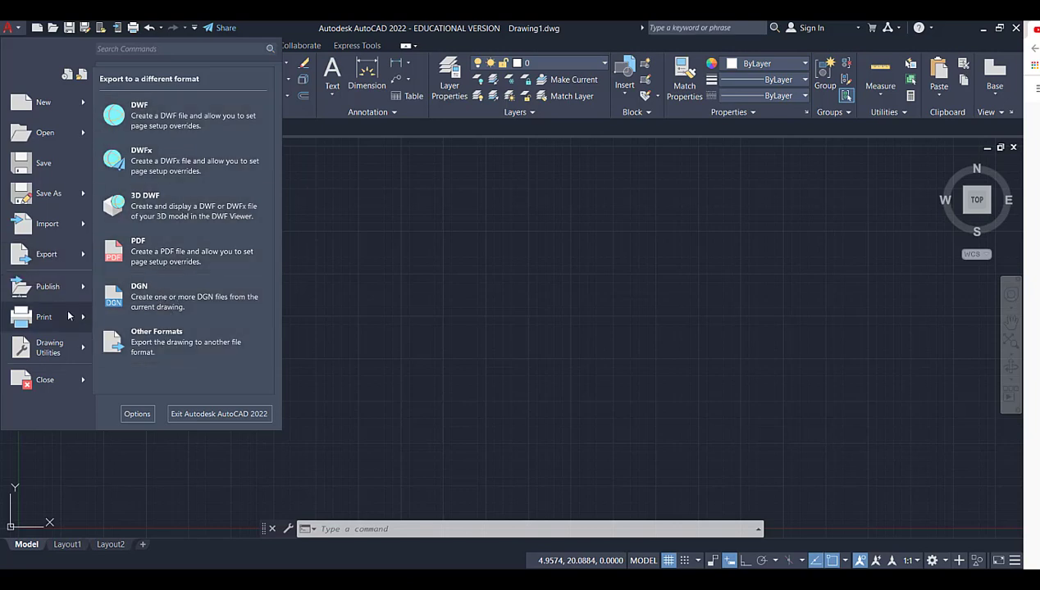
mouse_move(59, 325)
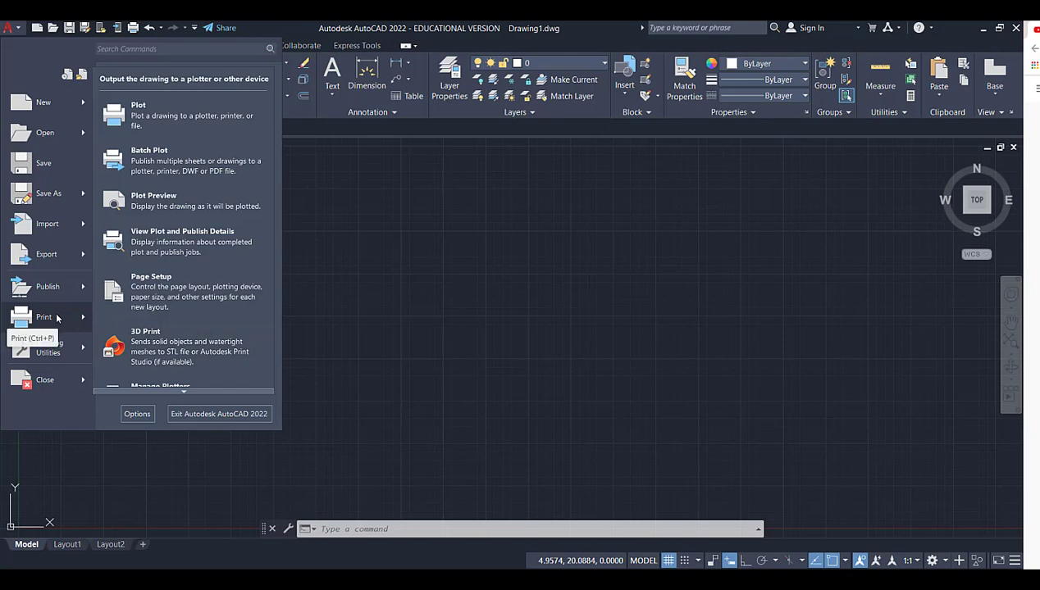
click(405, 211)
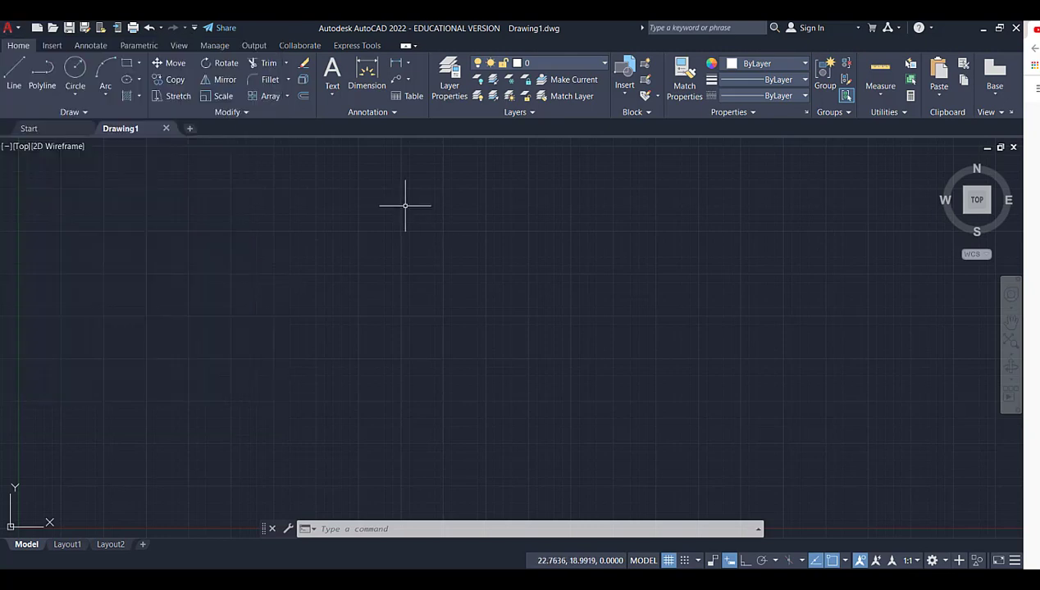
Review the Save As formats for Drawing1, especially the Drawing Template option, without saving.
click(20, 28)
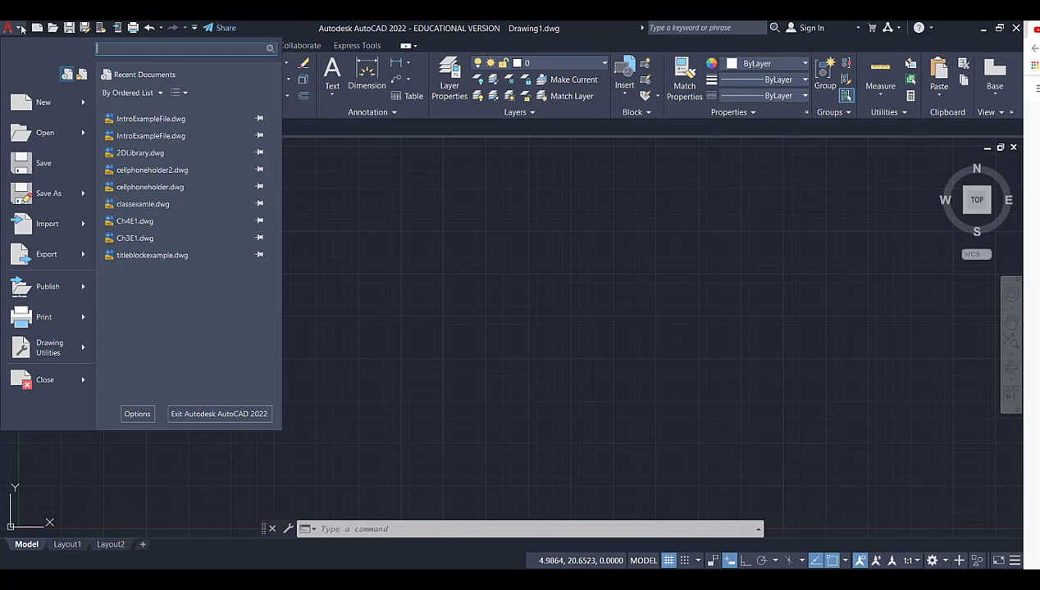
click(54, 194)
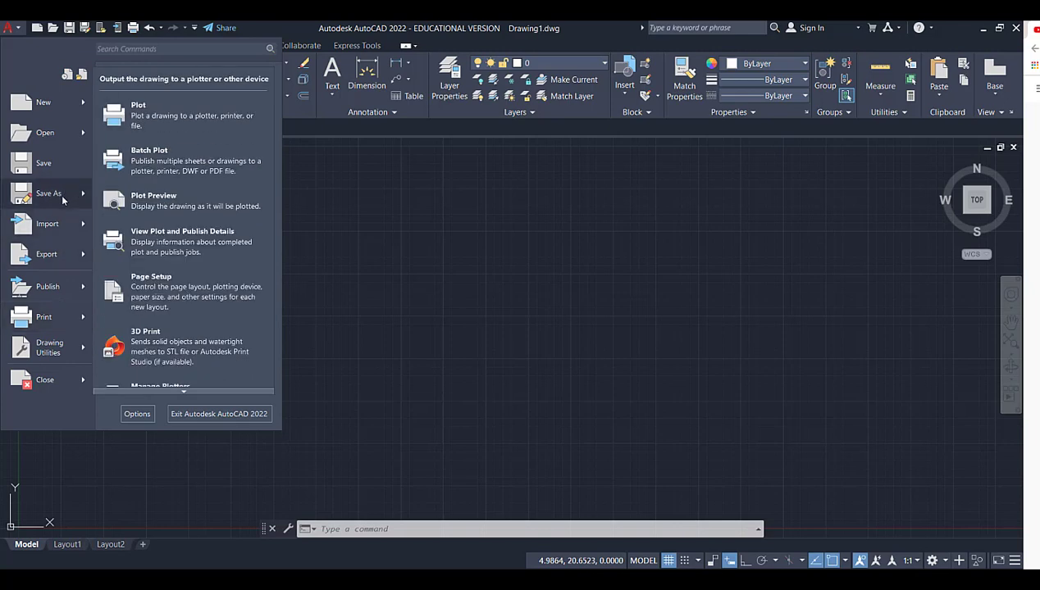
mouse_move(63, 199)
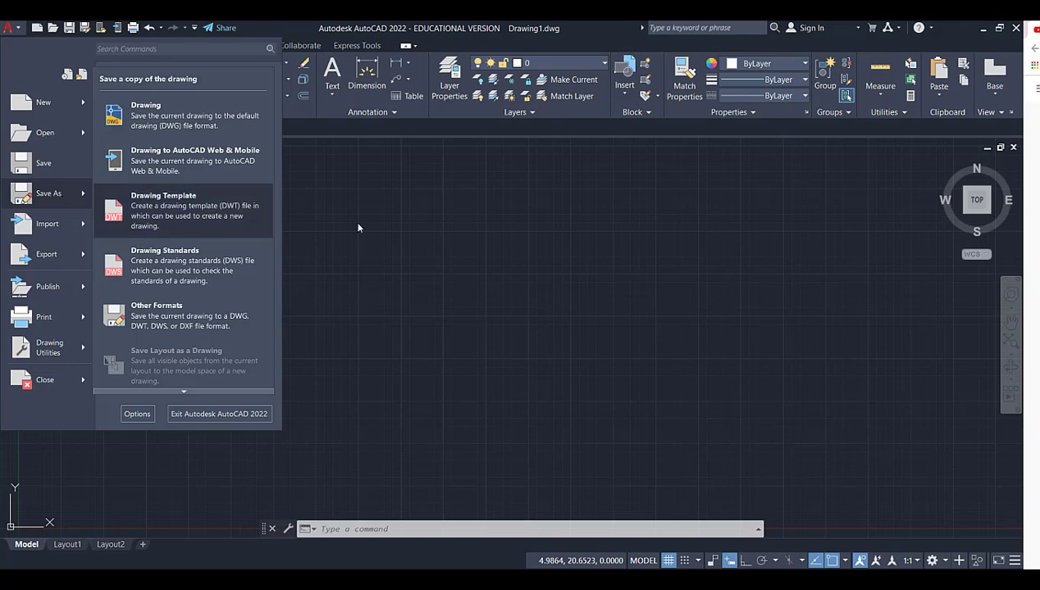
click(490, 264)
Look over the Learning resources on the Start page and return to the AutoCAD 2022 help in the browser.
click(28, 128)
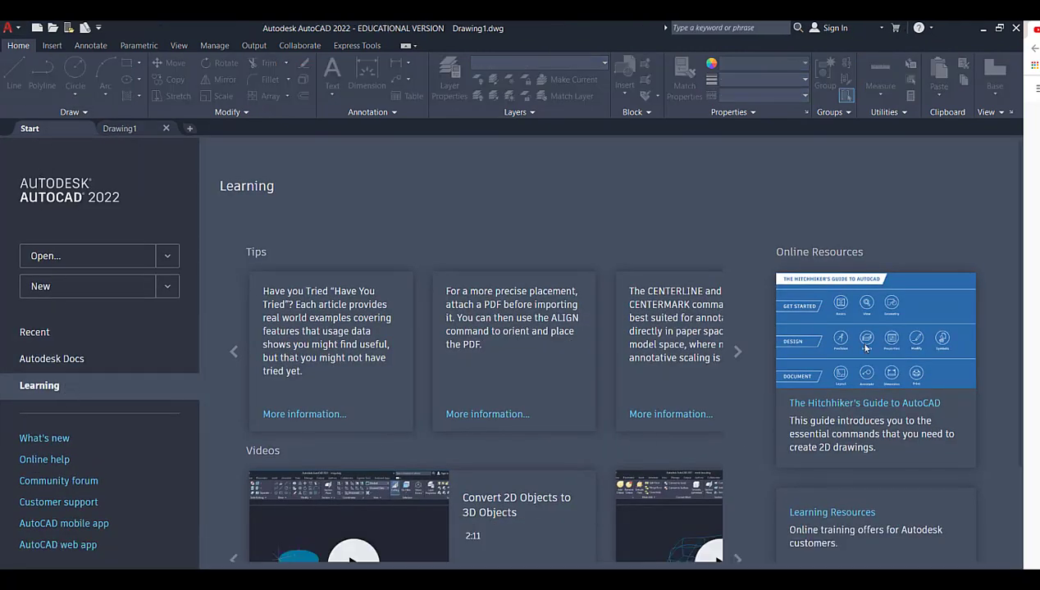
scroll(827, 366, down, 3)
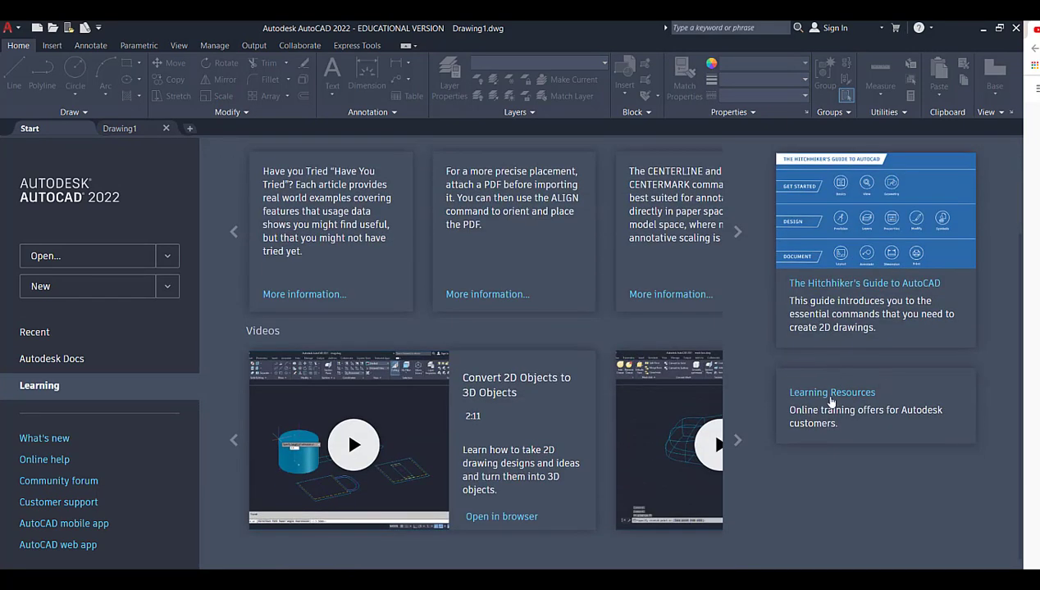
scroll(832, 397, up, 3)
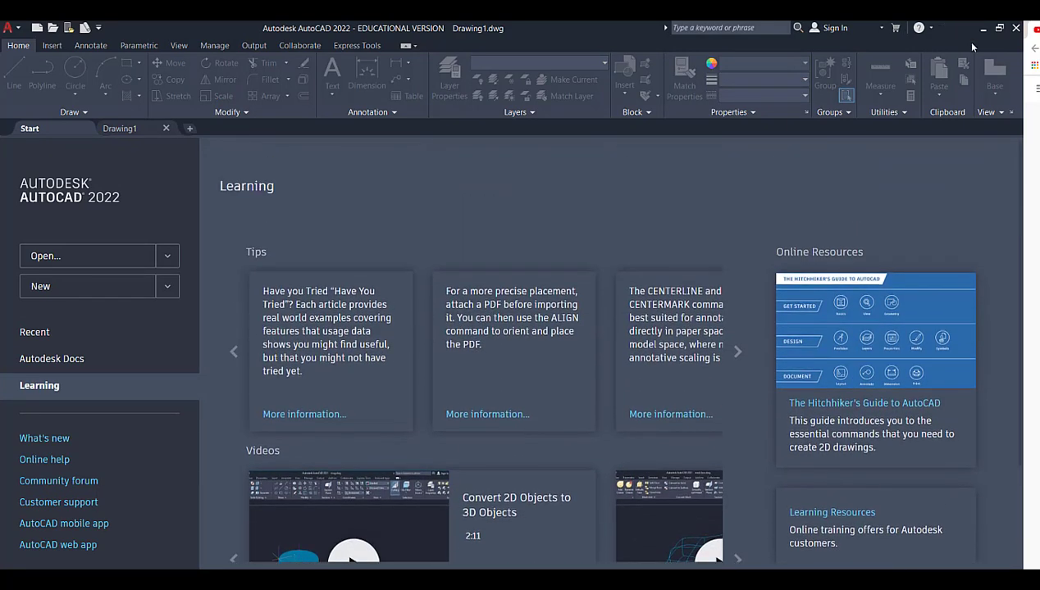
click(980, 29)
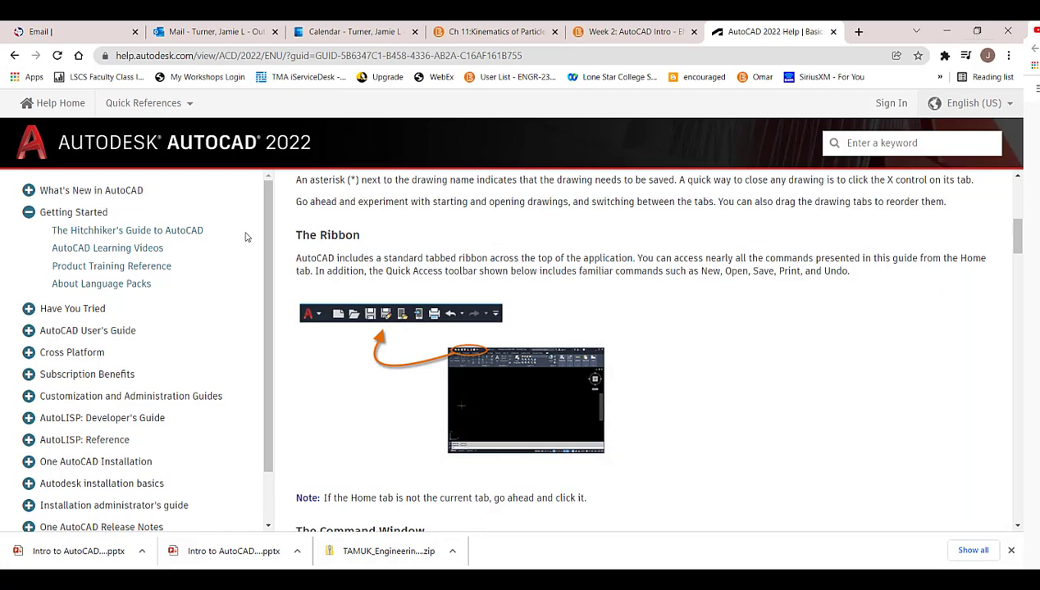
Open the View topic of The Hitchhiker's Guide to AutoCAD and read about panning and zooming.
click(138, 232)
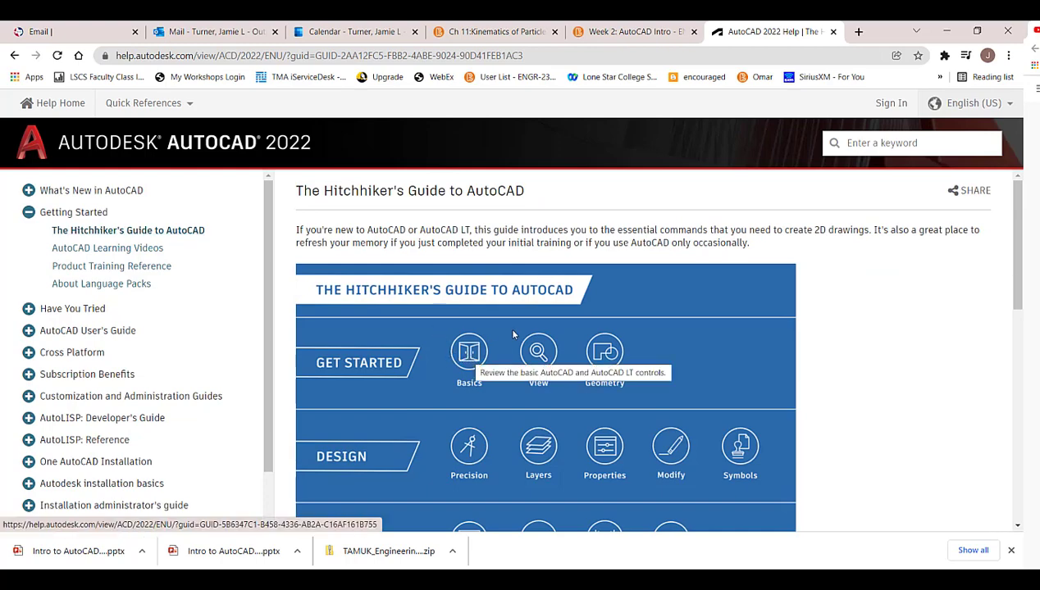
click(541, 361)
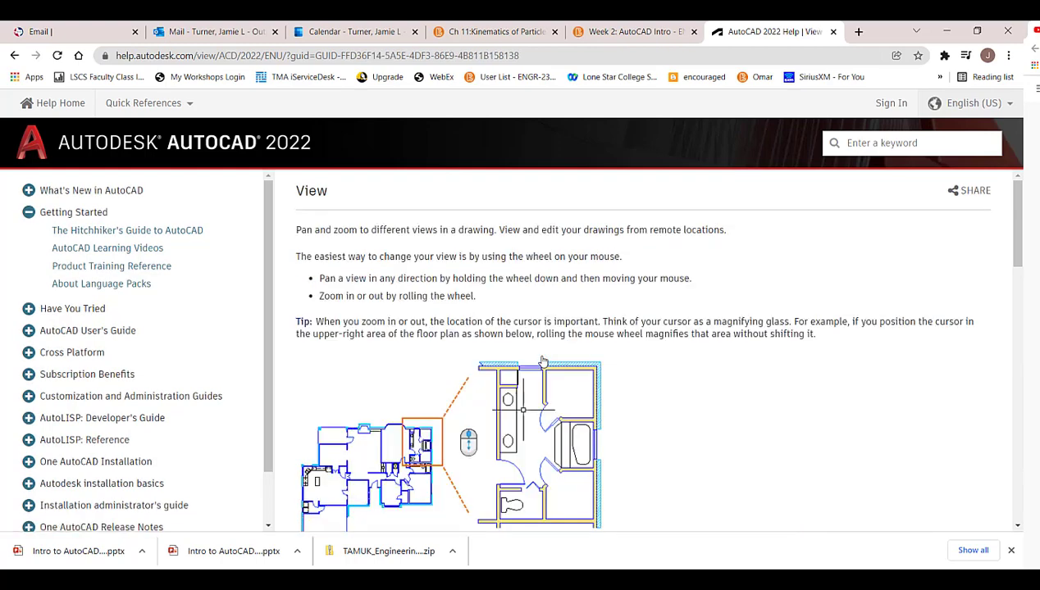
scroll(725, 417, down, 1)
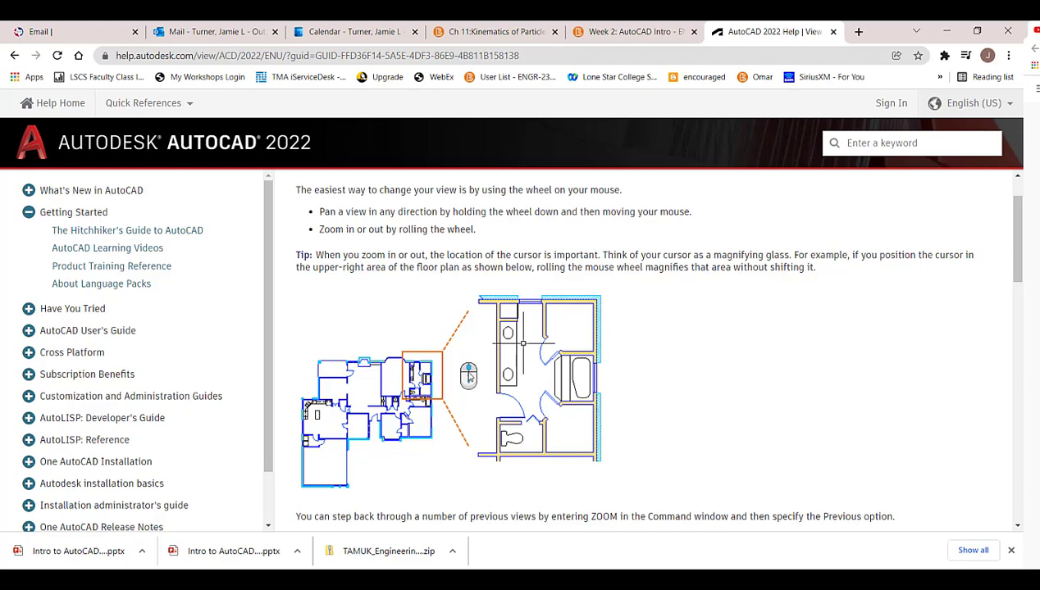
Demonstrate wheel zooming by repeatedly enlarging and shrinking the View help page, ending at its original size.
ctrl+scroll(507, 393, down, 1)
ctrl+scroll(533, 402, up, 2)
ctrl+scroll(566, 414, down, 2)
ctrl+scroll(566, 417, down, 1)
ctrl+scroll(561, 416, up, 4)
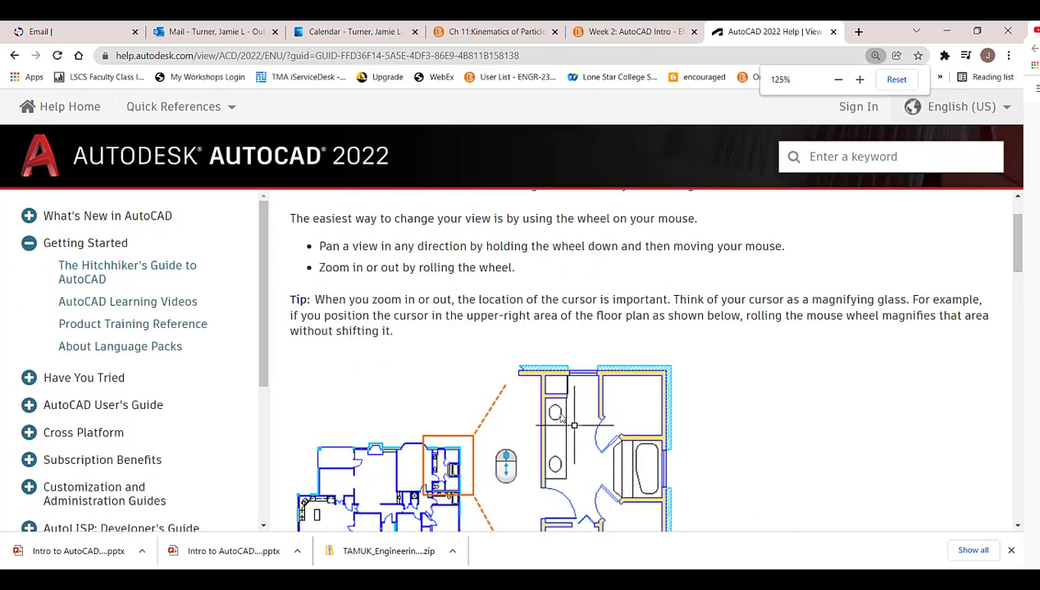
ctrl+scroll(561, 417, down, 4)
ctrl+scroll(560, 417, up, 4)
ctrl+scroll(561, 417, down, 3)
ctrl+scroll(561, 418, up, 2)
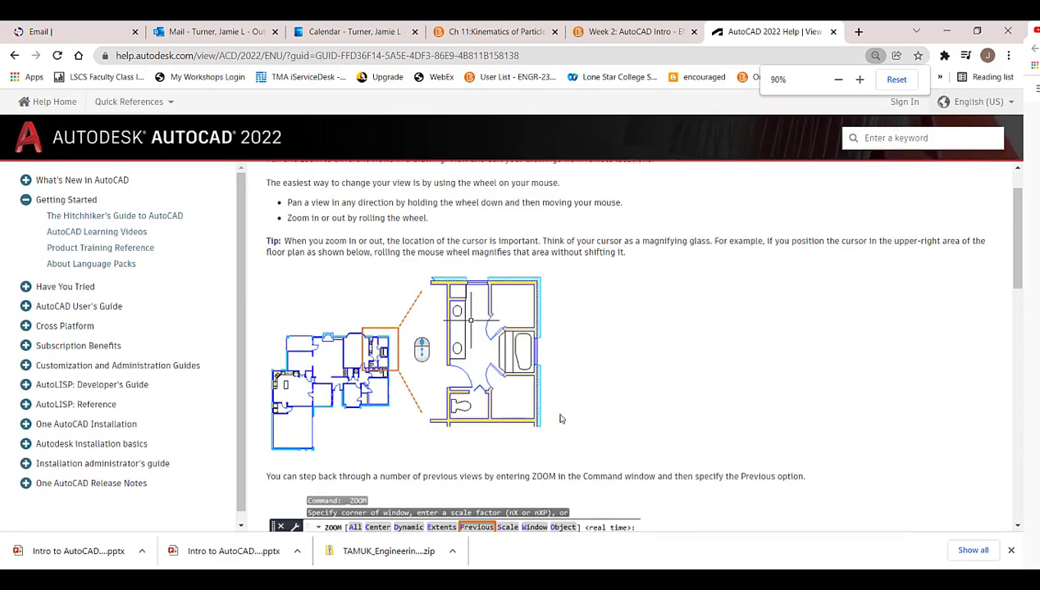
ctrl+scroll(561, 418, down, 2)
ctrl+scroll(561, 418, up, 4)
ctrl+scroll(561, 419, down, 3)
ctrl+scroll(560, 418, up, 3)
ctrl+scroll(558, 419, down, 3)
ctrl+scroll(559, 419, up, 3)
ctrl+scroll(554, 416, down, 1)
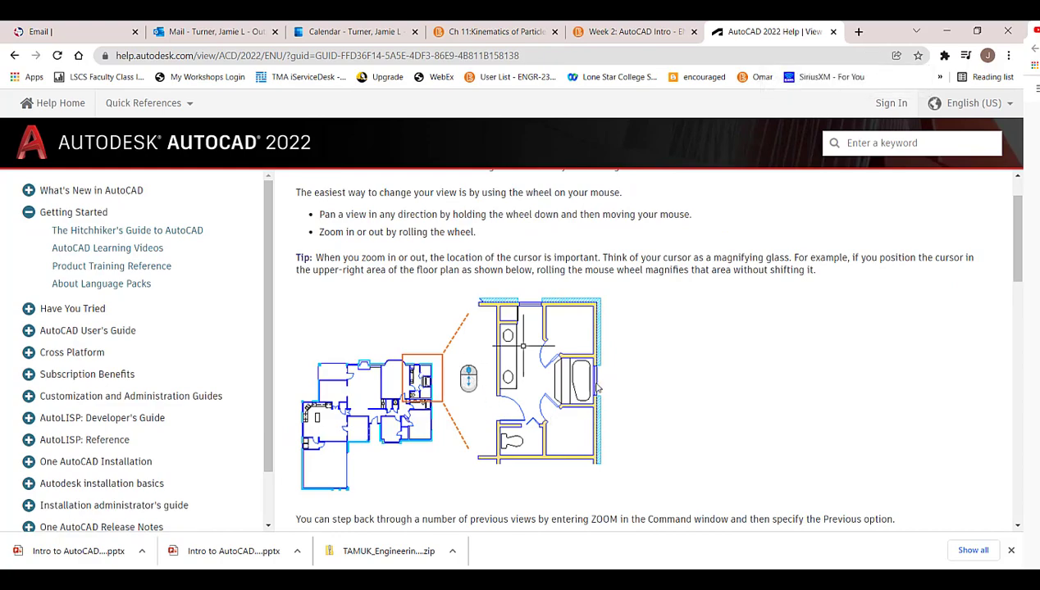
Read the rest of the View topic, covering the ZOOM command options, remote locations and cloud storage access.
scroll(631, 390, down, 3)
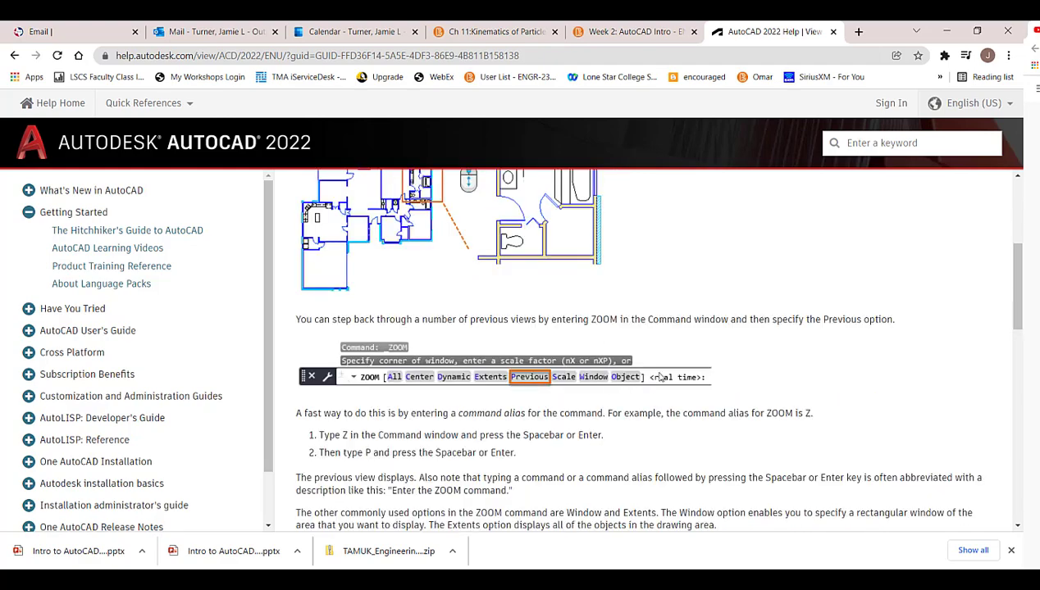
scroll(587, 400, down, 1)
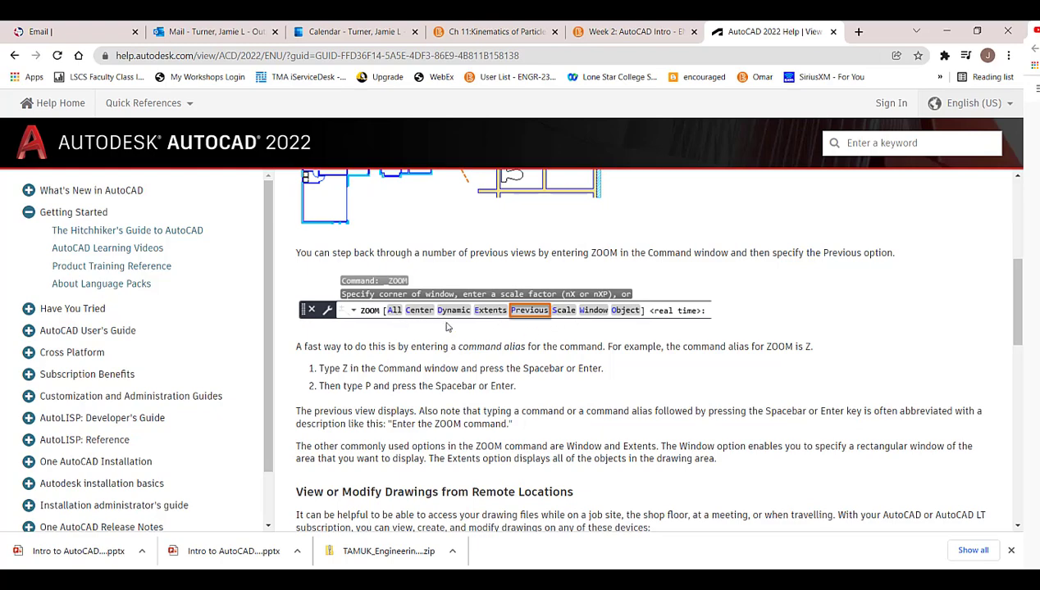
scroll(550, 388, down, 5)
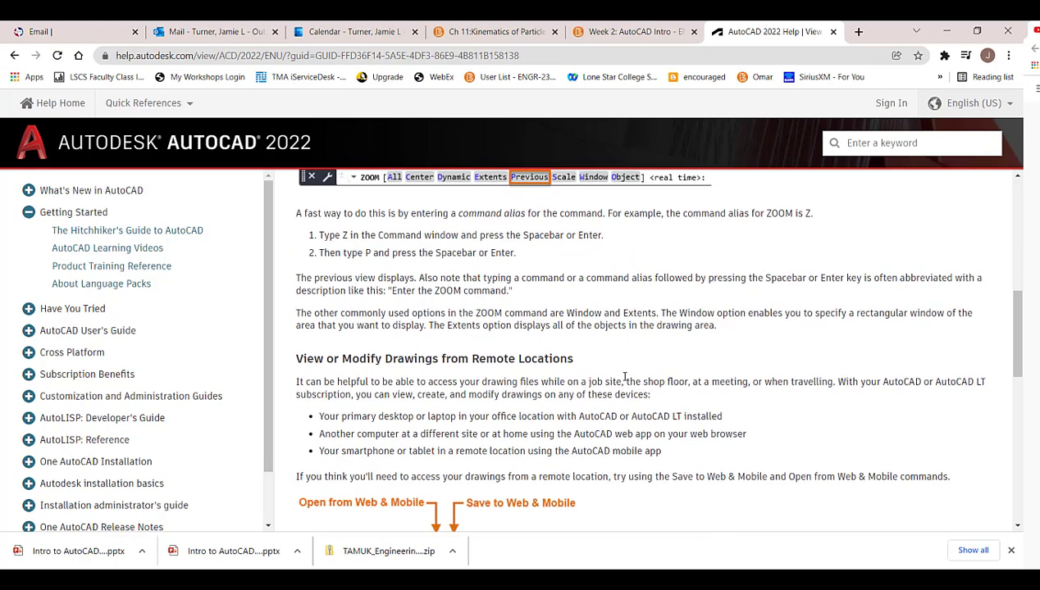
scroll(611, 372, down, 3)
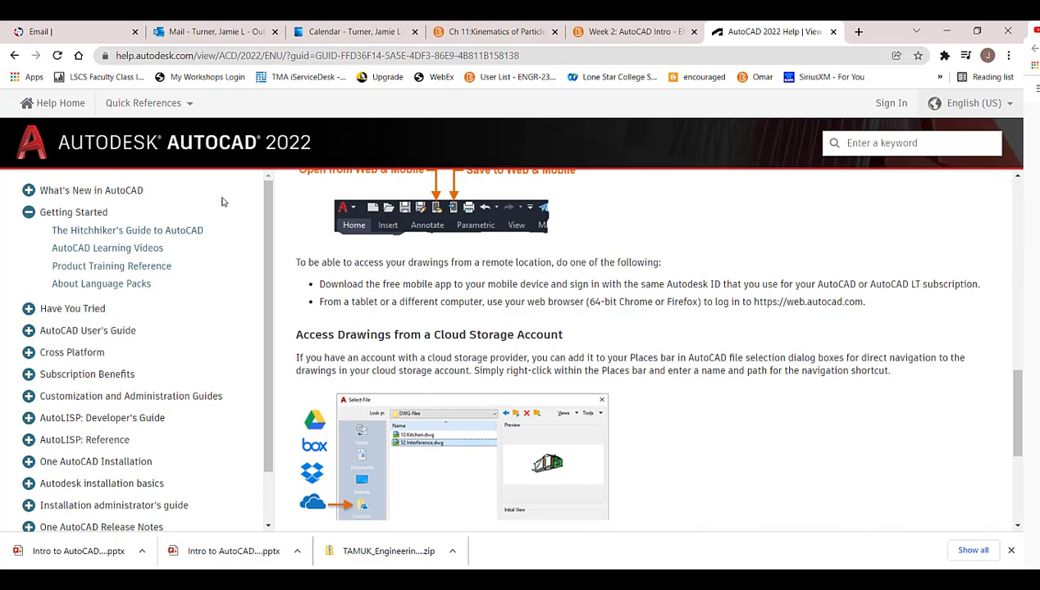
scroll(607, 355, down, 5)
scroll(610, 365, up, 15)
scroll(392, 338, up, 3)
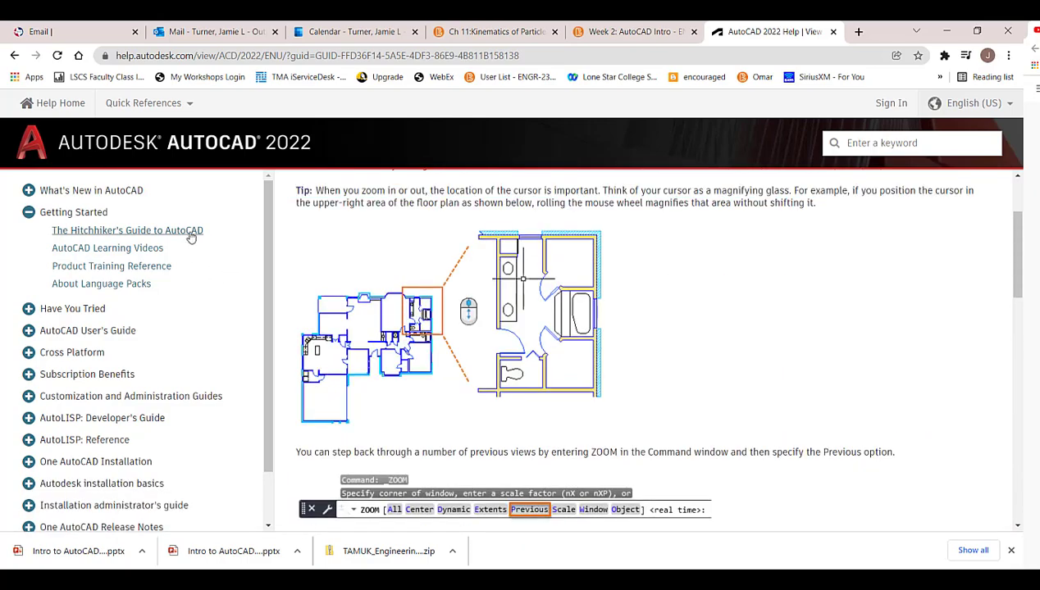
Return to the overview of The Hitchhiker's Guide to AutoCAD, then open the AutoCAD Learning Videos page.
click(191, 232)
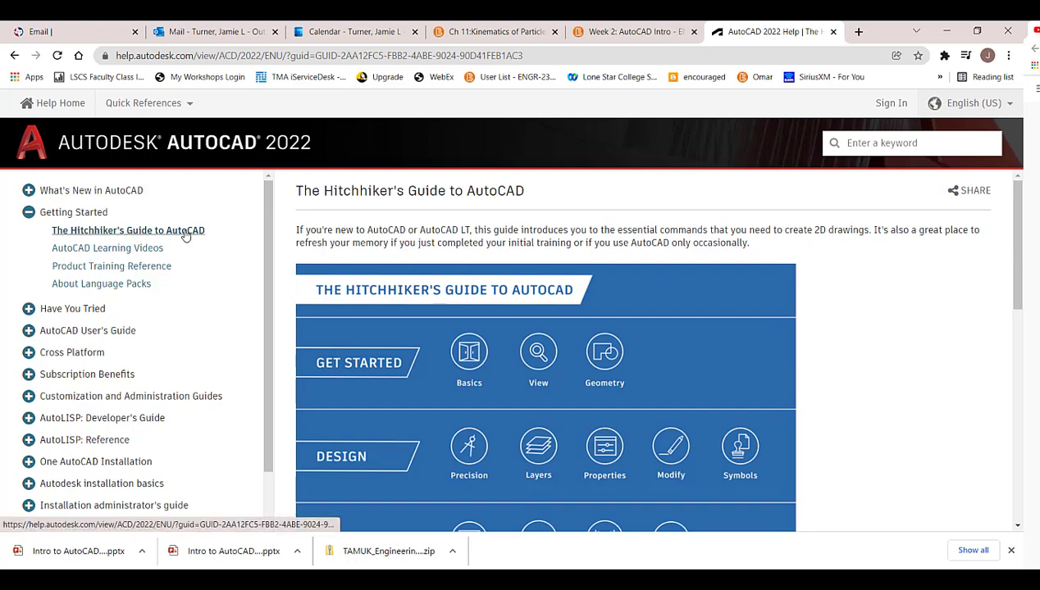
click(145, 255)
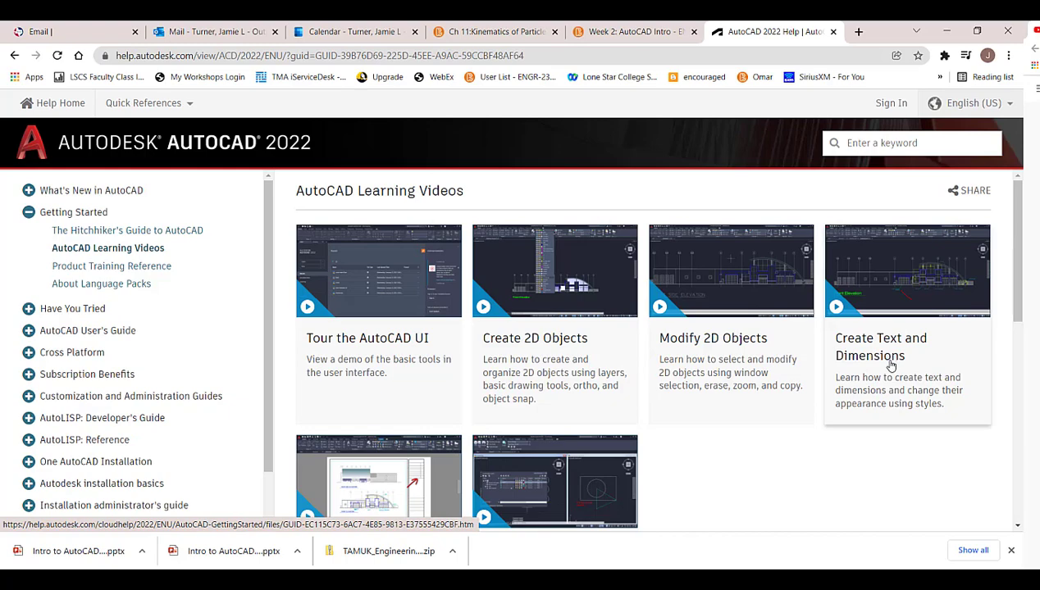
Switch to AutoCAD and compare Layout1 with model space in Drawing1, checking the layout's available commands and finishing in model space.
click(754, 578)
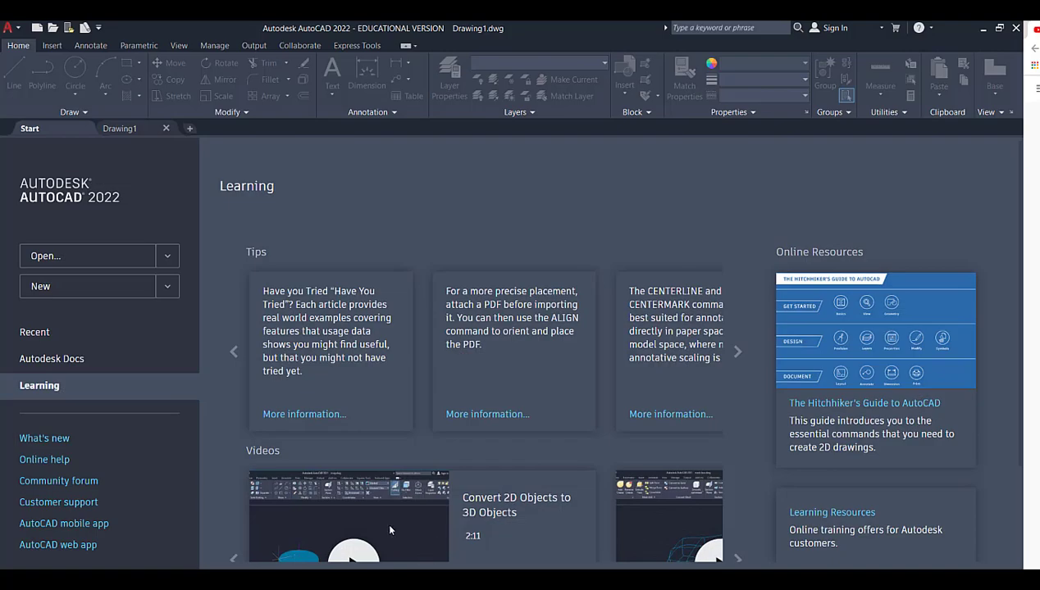
click(137, 129)
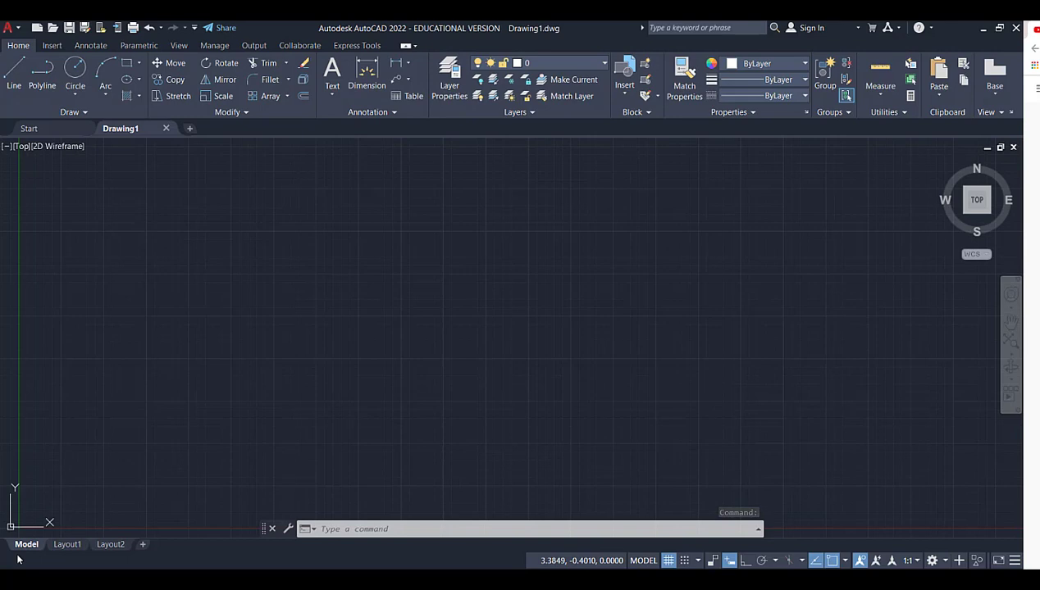
click(67, 546)
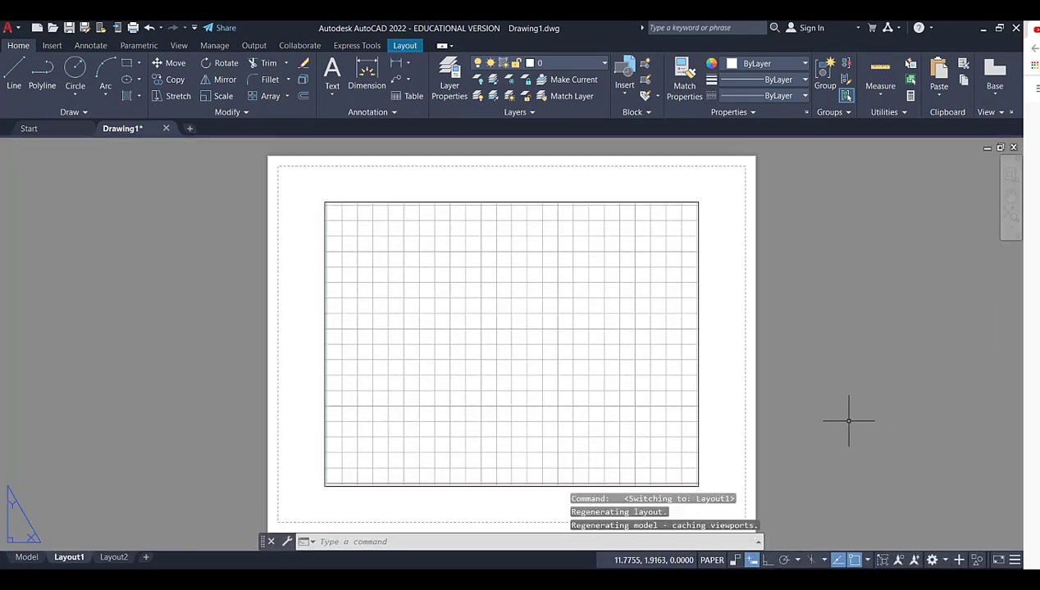
right_click(68, 559)
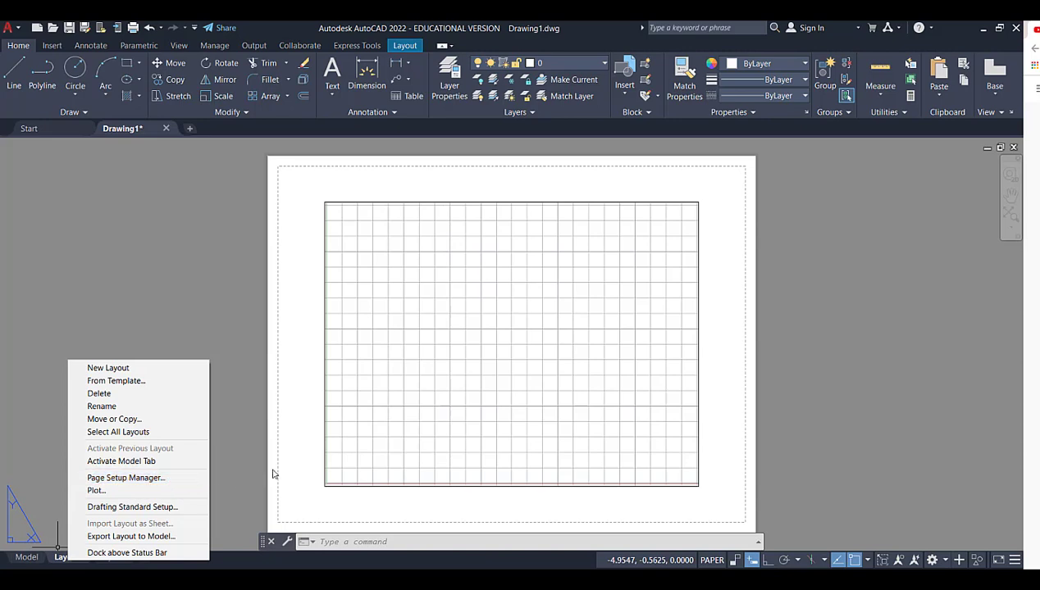
click(27, 558)
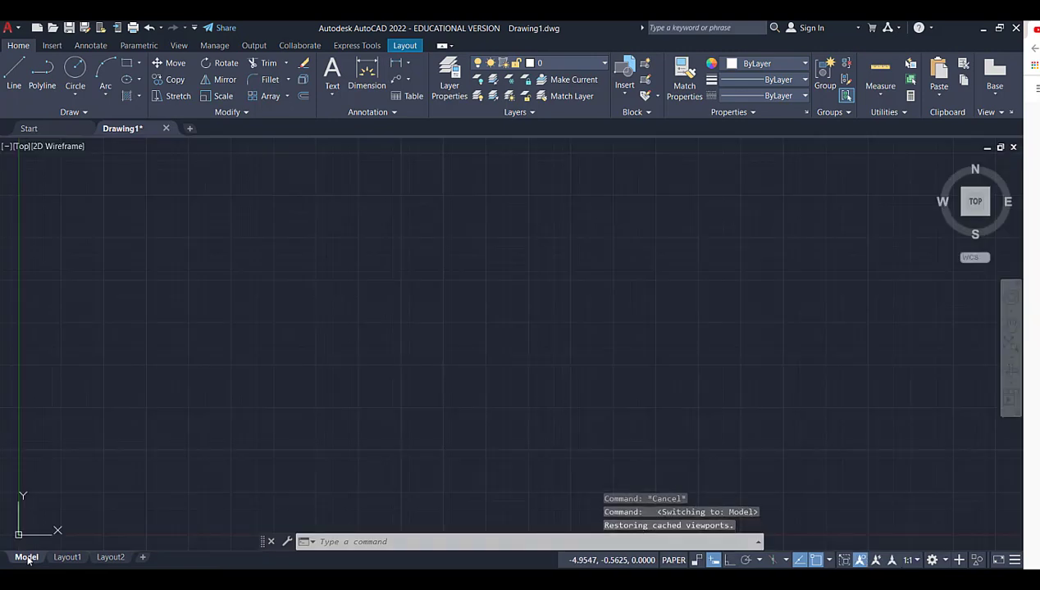
click(66, 558)
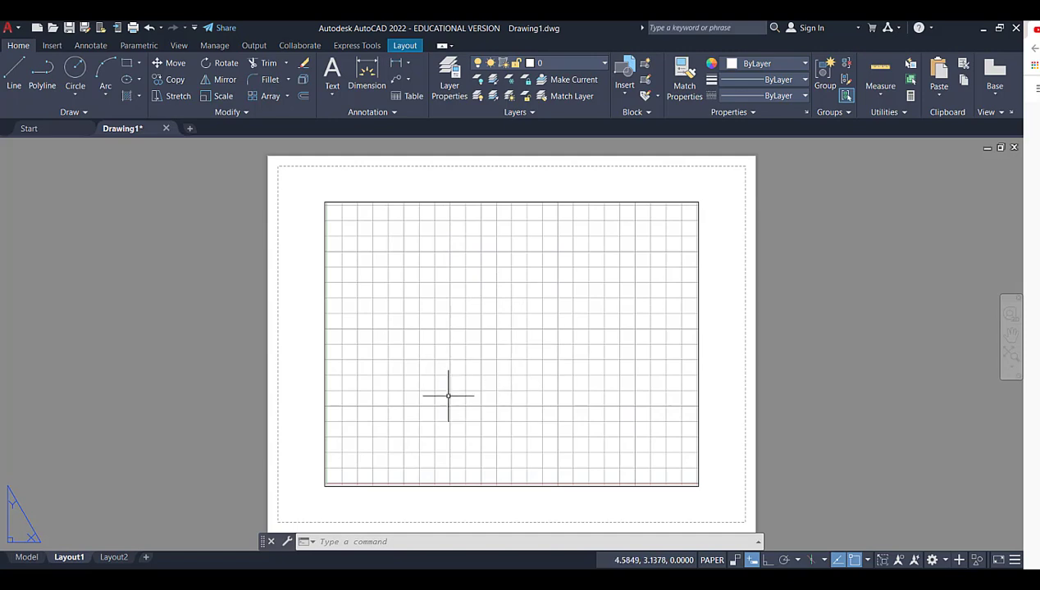
click(27, 561)
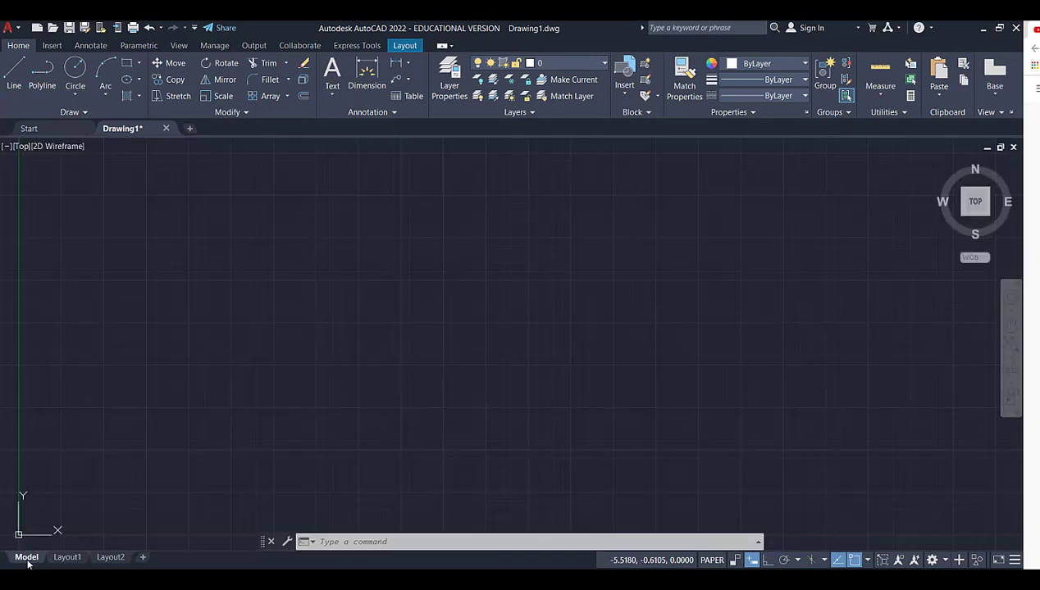
Revisit AutoCAD's Start page with its learning resources, switch back to the browser and look through the AutoCAD Learning Videos list.
middle_drag(254, 406, 480, 290)
click(29, 128)
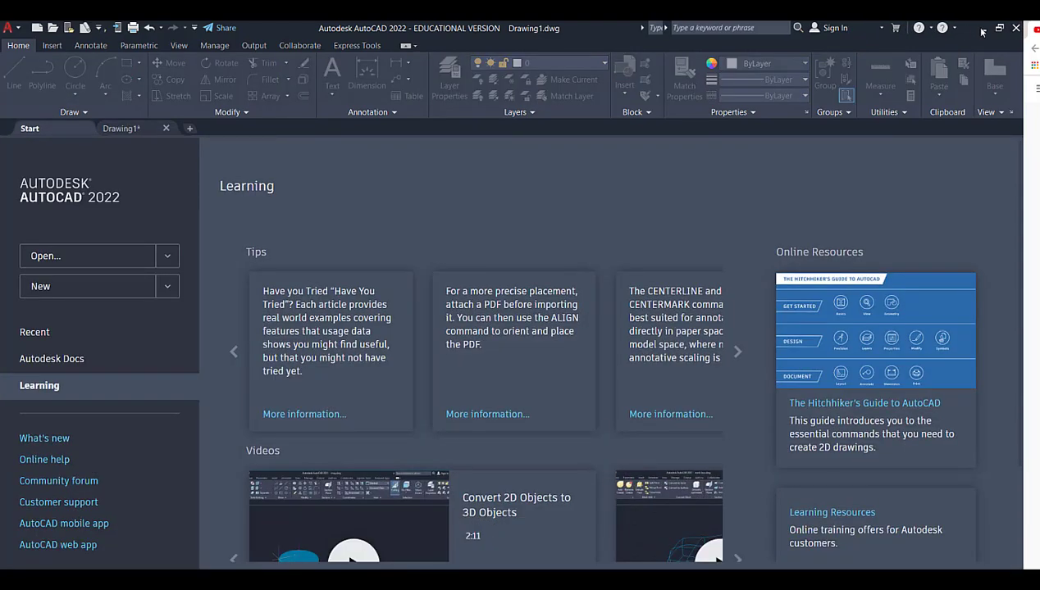
click(982, 31)
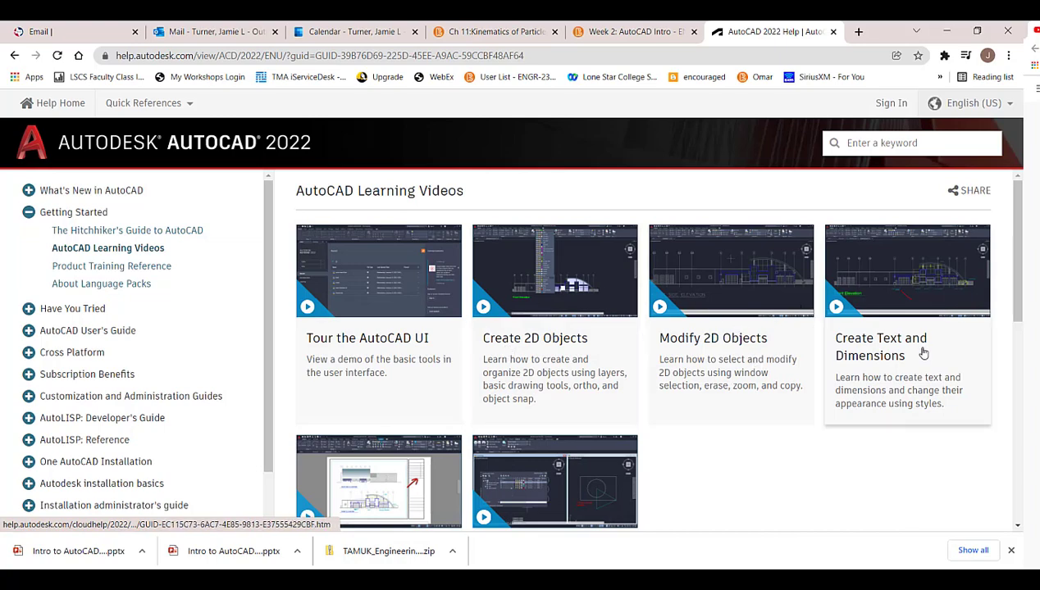
scroll(419, 467, down, 2)
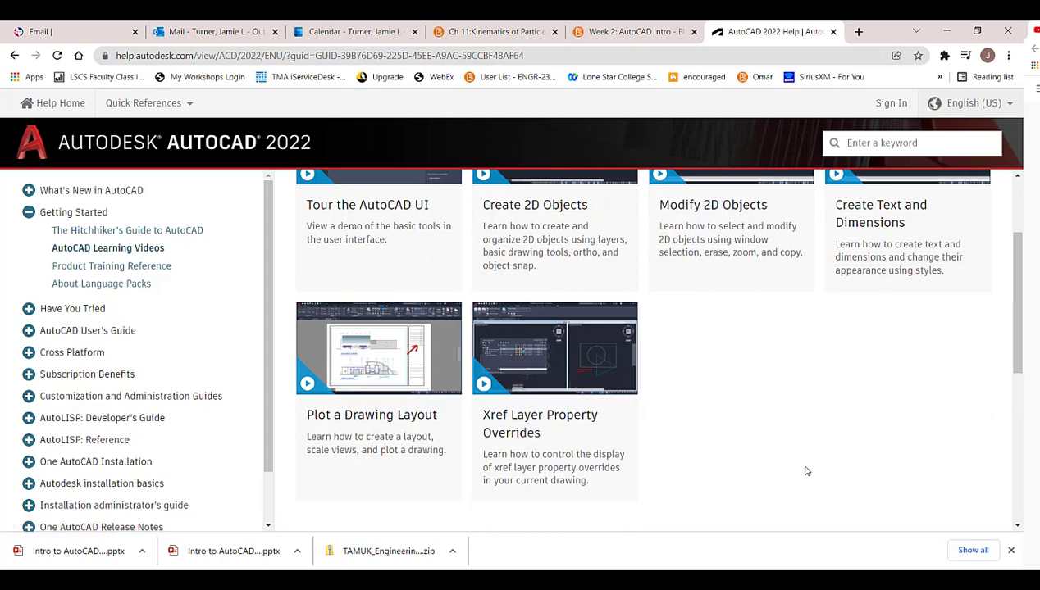
scroll(788, 468, up, 2)
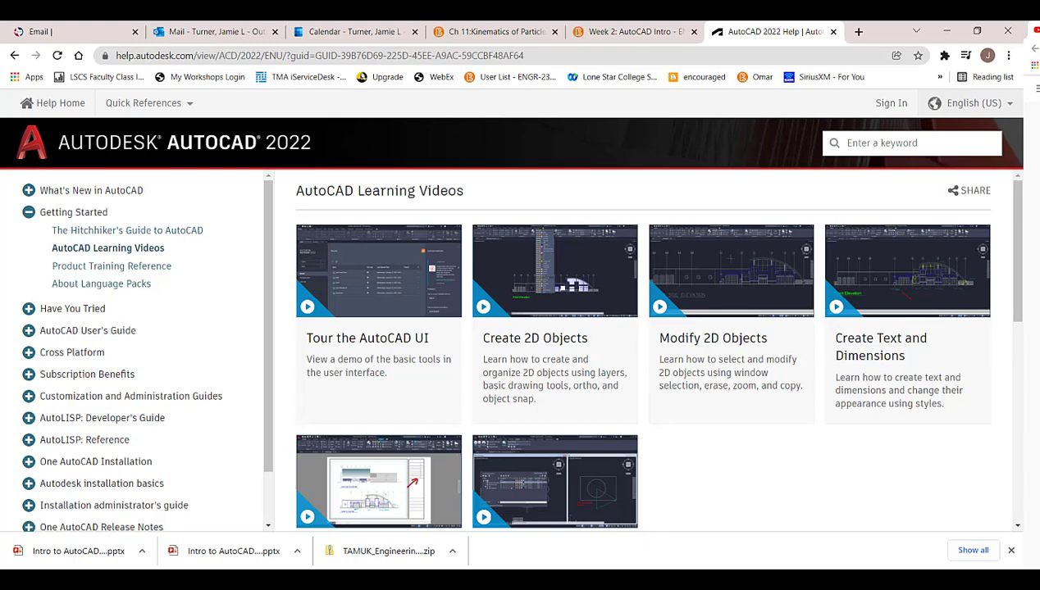
Switch to the Intro to AutoCAD22 presentation in PowerPoint and display slide 6, Standard Files.
click(854, 524)
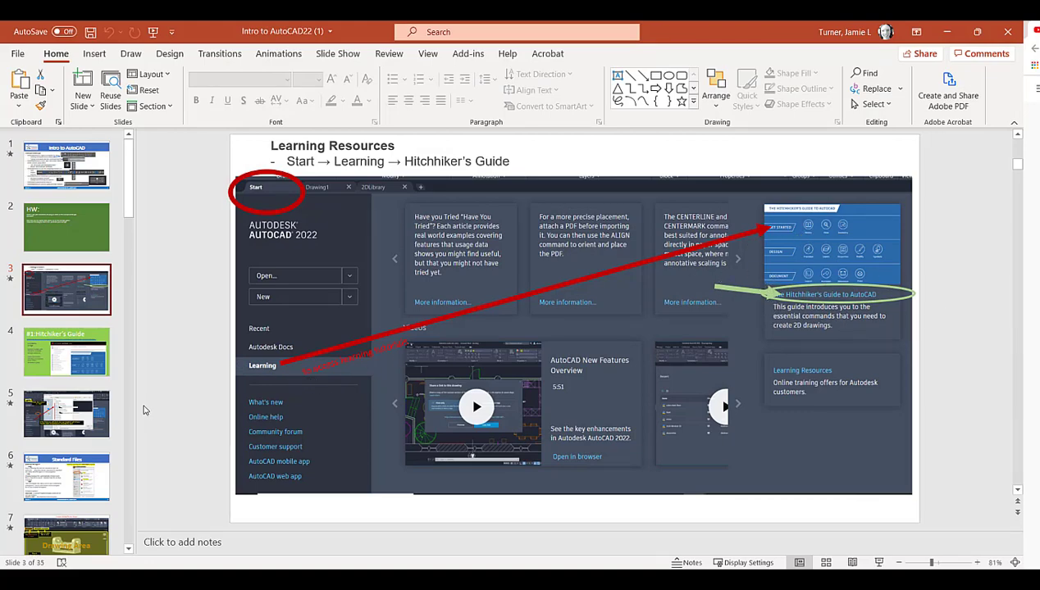
scroll(59, 418, down, 1)
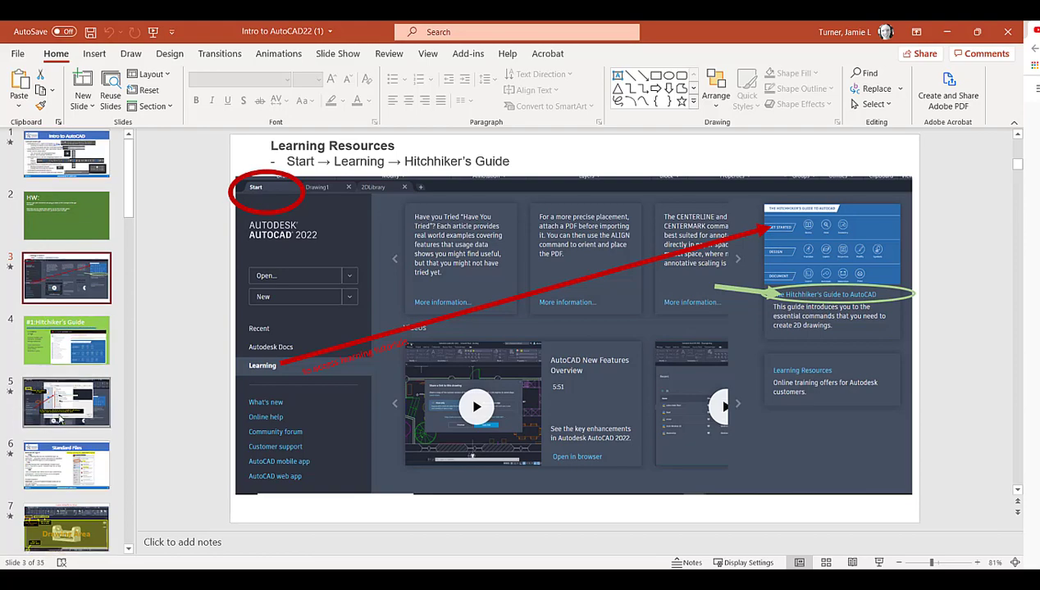
click(80, 456)
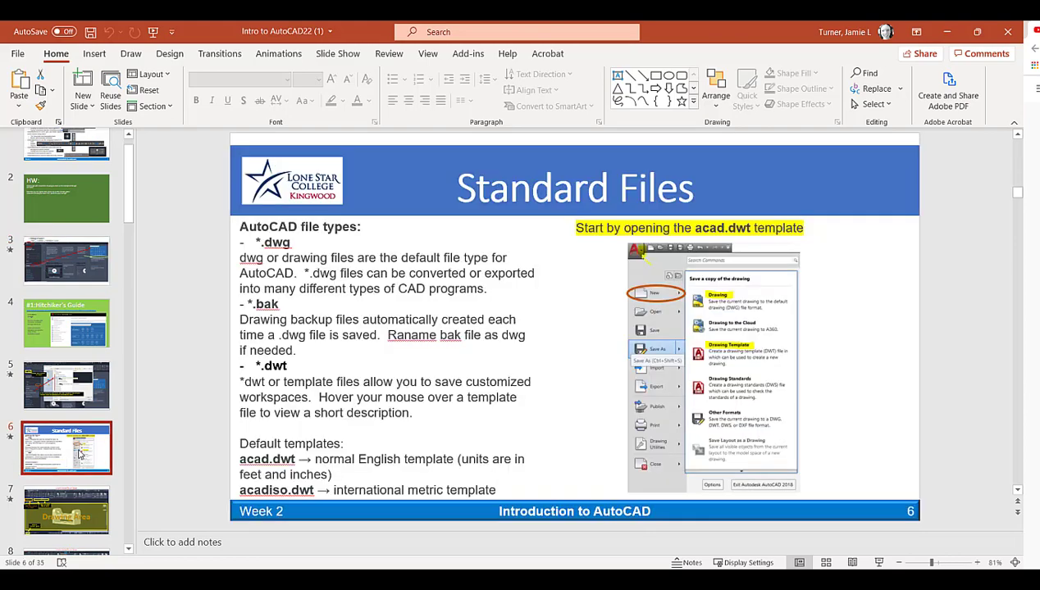